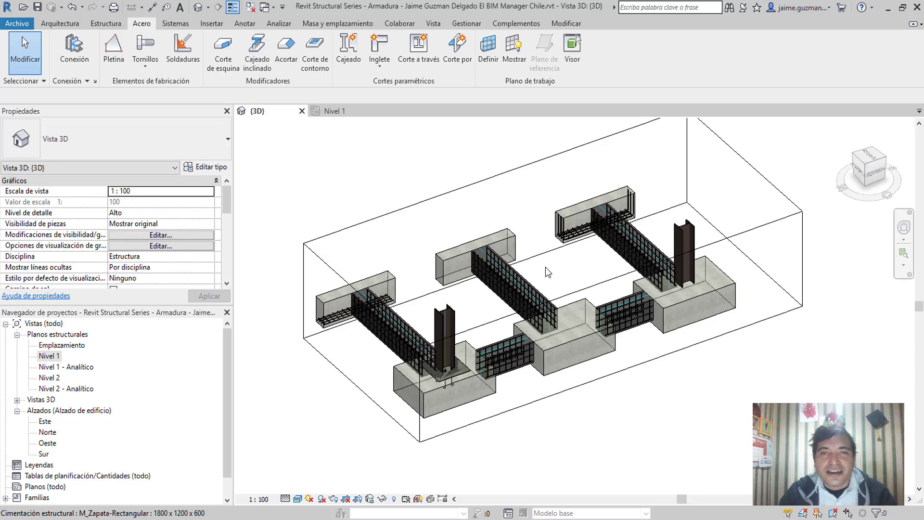
# Step: Orbit and zoom the 3D view out to survey the whole foundation layout
pyautogui.scroll(2, 552, 285)
pyautogui.keyDown('shift'); pyautogui.moveTo(552, 285); pyautogui.dragTo(546, 246, button='middle'); pyautogui.keyUp('shift')
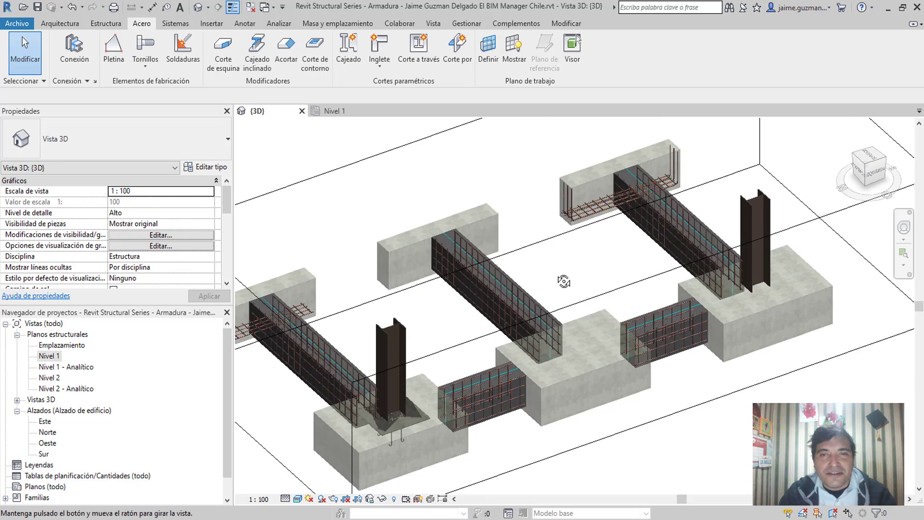
pyautogui.scroll(-2, 546, 245)
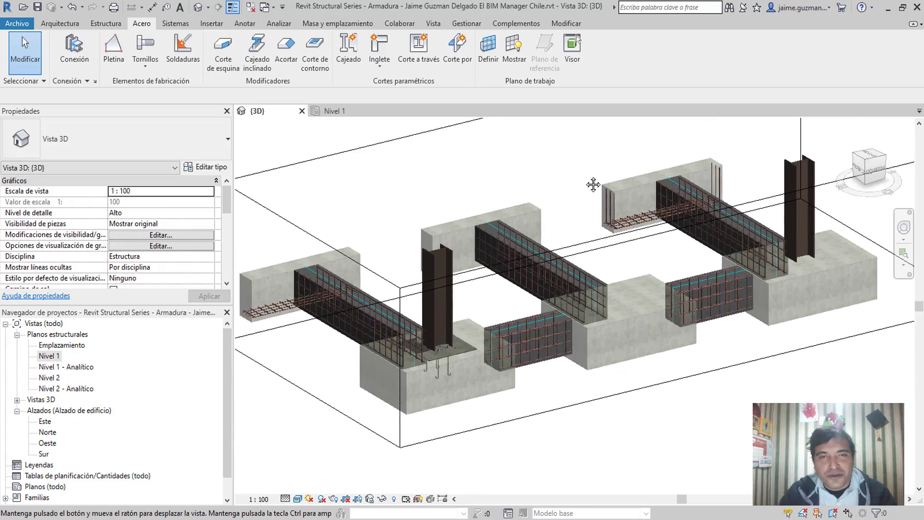
pyautogui.moveTo(595, 186)
pyautogui.keyDown('shift'); pyautogui.mouseDown(button='middle')
pyautogui.moveTo(672, 387)
pyautogui.moveTo(668, 407)
pyautogui.moveTo(645, 375)
pyautogui.mouseUp(button='middle'); pyautogui.keyUp('shift')
pyautogui.scroll(2, 530, 380)
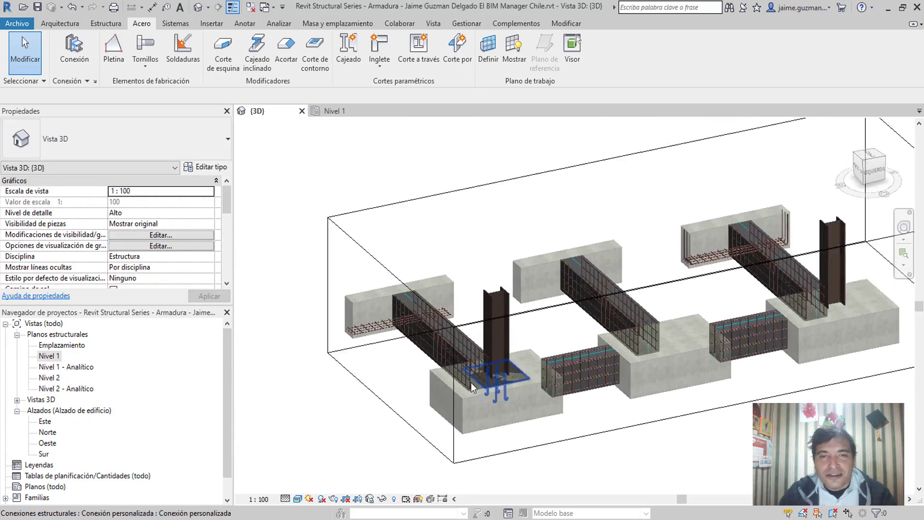
pyautogui.scroll(2, 568, 376)
pyautogui.scroll(2, 596, 365)
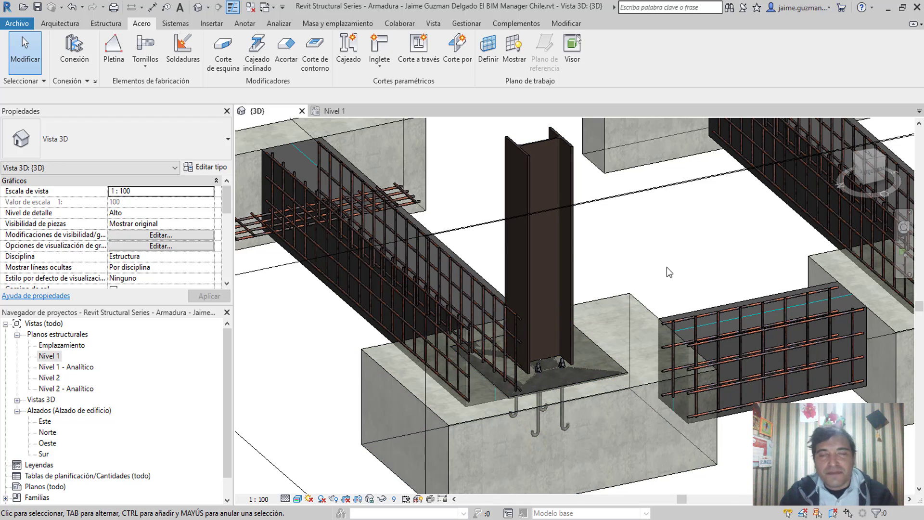
pyautogui.scroll(-4, 650, 308)
pyautogui.moveTo(671, 273)
pyautogui.keyDown('shift'); pyautogui.mouseDown(button='middle')
pyautogui.moveTo(501, 315)
pyautogui.moveTo(536, 325)
pyautogui.mouseUp(button='middle'); pyautogui.keyUp('shift')
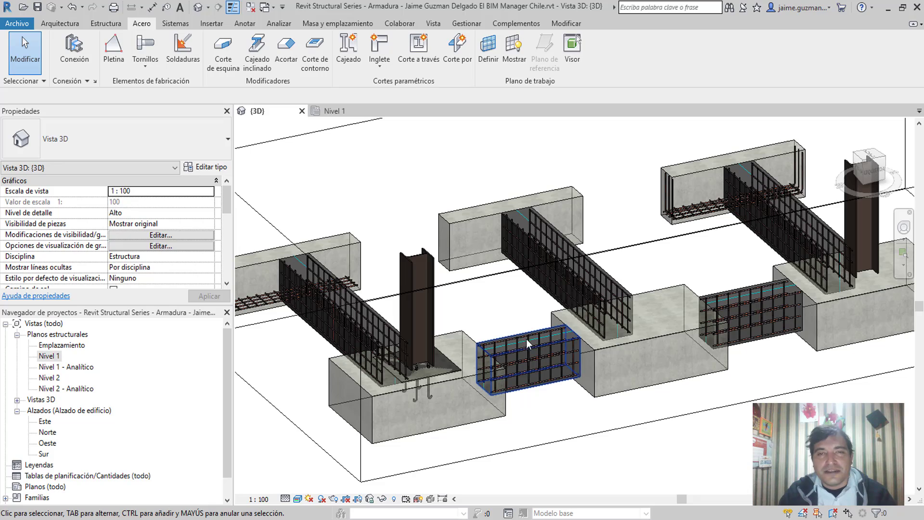
pyautogui.scroll(-2, 737, 438)
pyautogui.moveTo(737, 435)
pyautogui.keyDown('shift'); pyautogui.mouseDown(button='middle')
pyautogui.moveTo(628, 394)
pyautogui.moveTo(663, 374)
pyautogui.moveTo(652, 425)
pyautogui.moveTo(651, 402)
pyautogui.moveTo(617, 425)
pyautogui.mouseUp(button='middle'); pyautogui.keyUp('shift')
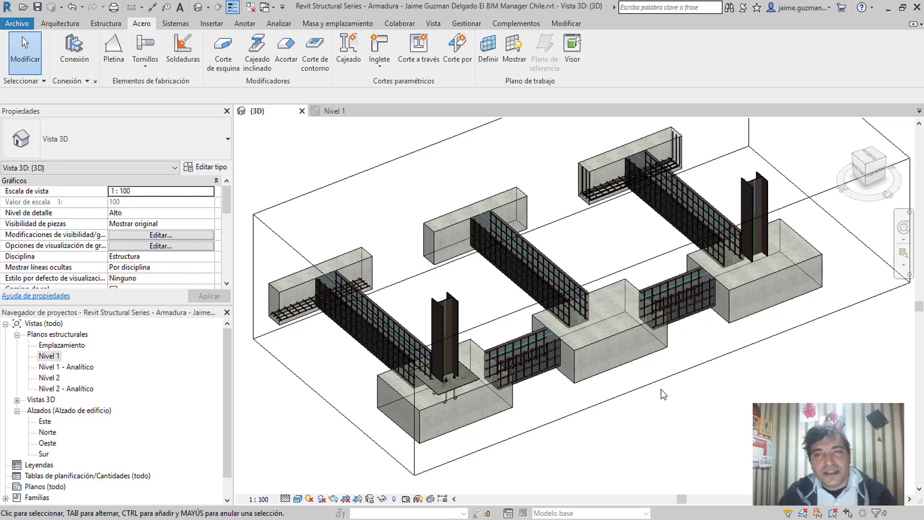
# Step: Orbit, pan and zoom in on the base of the second steel column on its footing
pyautogui.moveTo(661, 389)
pyautogui.keyDown('shift'); pyautogui.mouseDown(button='middle')
pyautogui.moveTo(754, 397)
pyautogui.moveTo(665, 400)
pyautogui.moveTo(694, 403)
pyautogui.mouseUp(button='middle'); pyautogui.keyUp('shift')
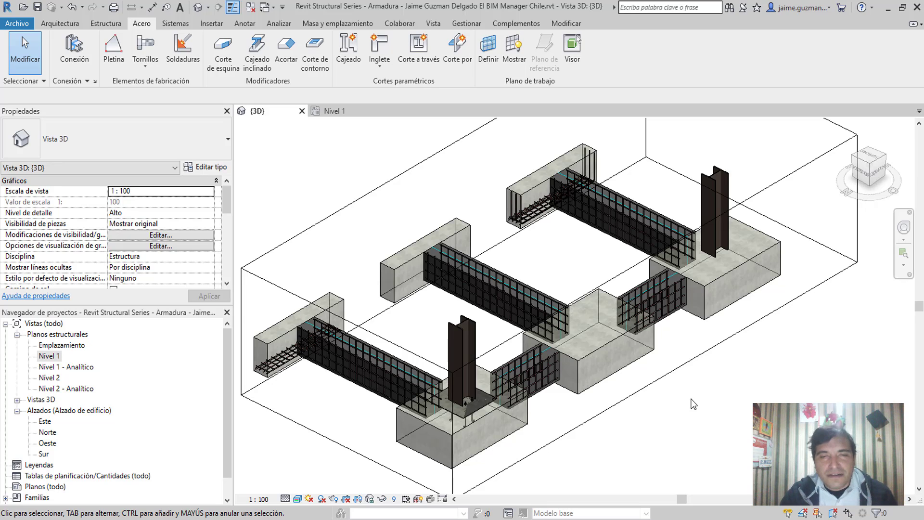
pyautogui.moveTo(679, 400)
pyautogui.keyDown('shift'); pyautogui.mouseDown(button='middle')
pyautogui.moveTo(712, 392)
pyautogui.moveTo(706, 398)
pyautogui.moveTo(702, 390)
pyautogui.moveTo(706, 433)
pyautogui.moveTo(682, 423)
pyautogui.mouseUp(button='middle'); pyautogui.keyUp('shift')
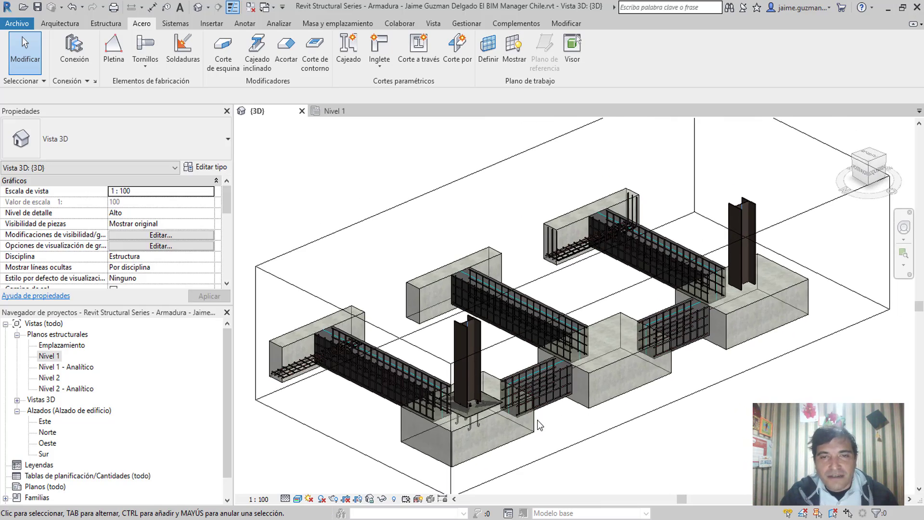
pyautogui.moveTo(538, 422); pyautogui.dragTo(527, 398, button='middle')
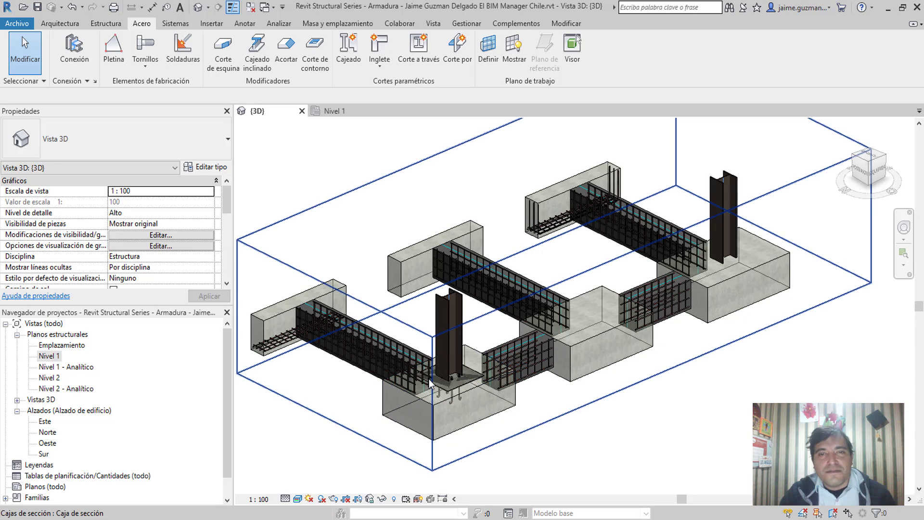
pyautogui.scroll(3, 433, 380)
pyautogui.scroll(2, 433, 381)
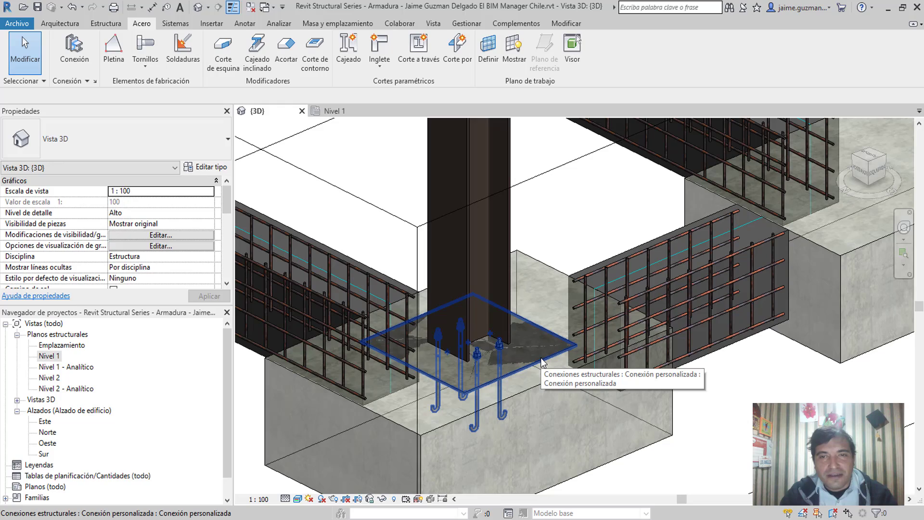
pyautogui.scroll(-3, 542, 362)
pyautogui.moveTo(543, 362)
pyautogui.keyDown('shift'); pyautogui.mouseDown(button='middle')
pyautogui.moveTo(580, 299)
pyautogui.moveTo(671, 292)
pyautogui.moveTo(615, 423)
pyautogui.moveTo(751, 344)
pyautogui.mouseUp(button='middle'); pyautogui.keyUp('shift')
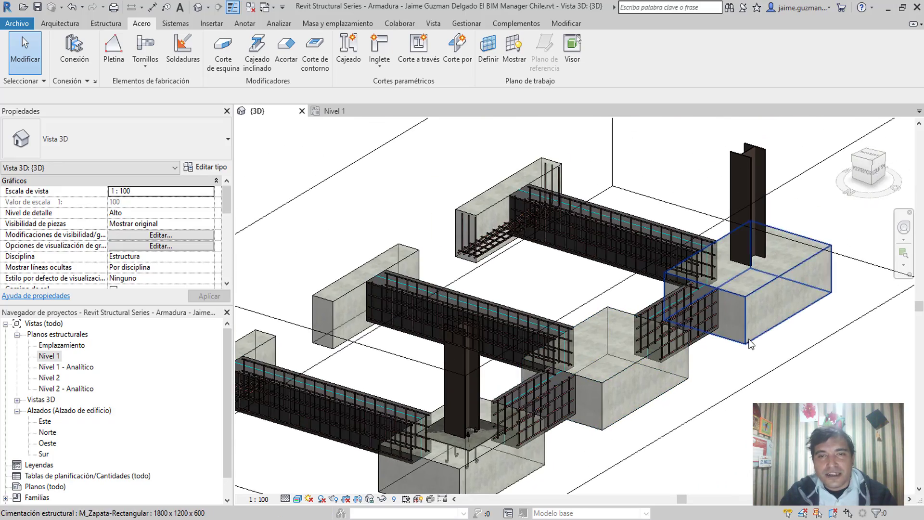
pyautogui.moveTo(639, 368); pyautogui.dragTo(644, 327, button='middle')
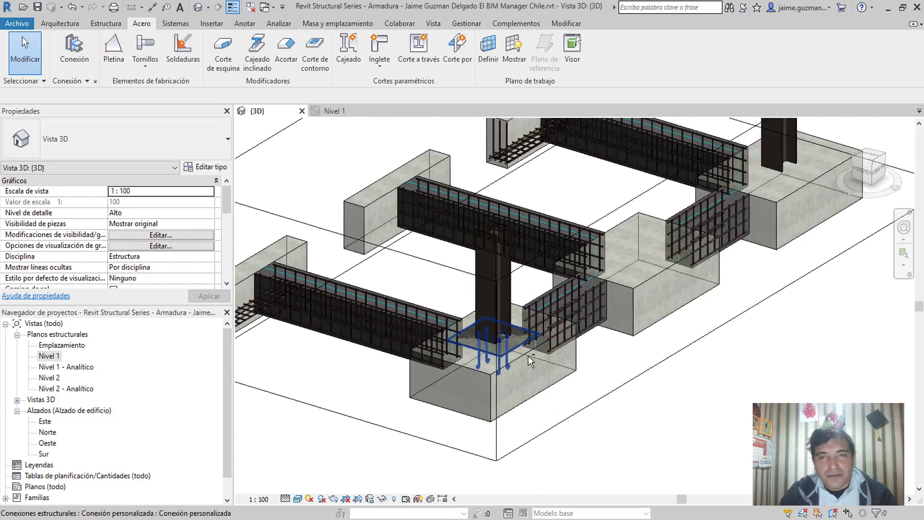
pyautogui.scroll(3, 511, 352)
pyautogui.scroll(2, 499, 369)
pyautogui.scroll(3, 499, 368)
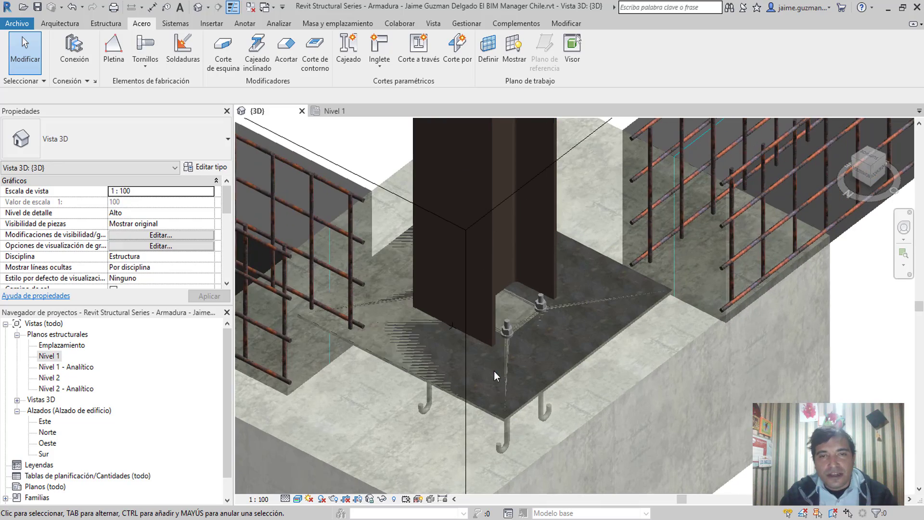
pyautogui.scroll(-5, 609, 310)
pyautogui.scroll(-2, 609, 309)
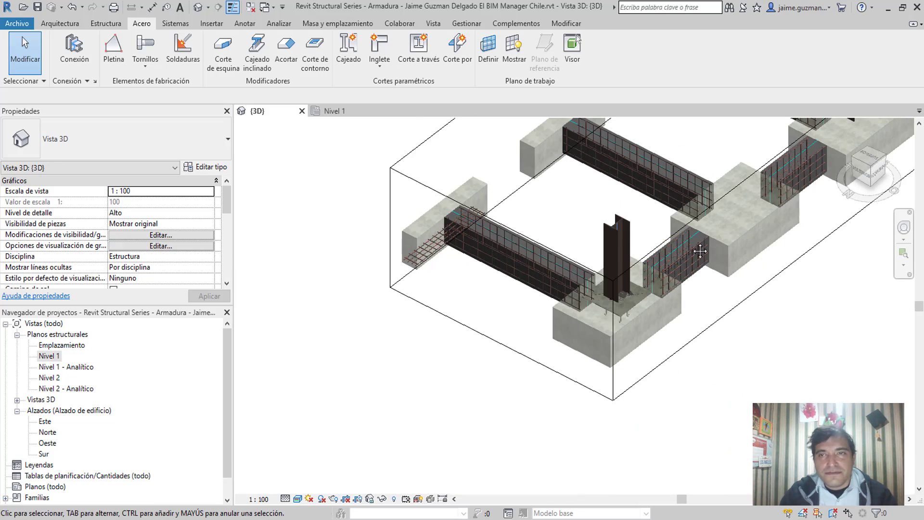
pyautogui.keyDown('shift'); pyautogui.moveTo(609, 310); pyautogui.dragTo(618, 255, button='middle'); pyautogui.keyUp('shift')
pyautogui.scroll(5, 617, 255)
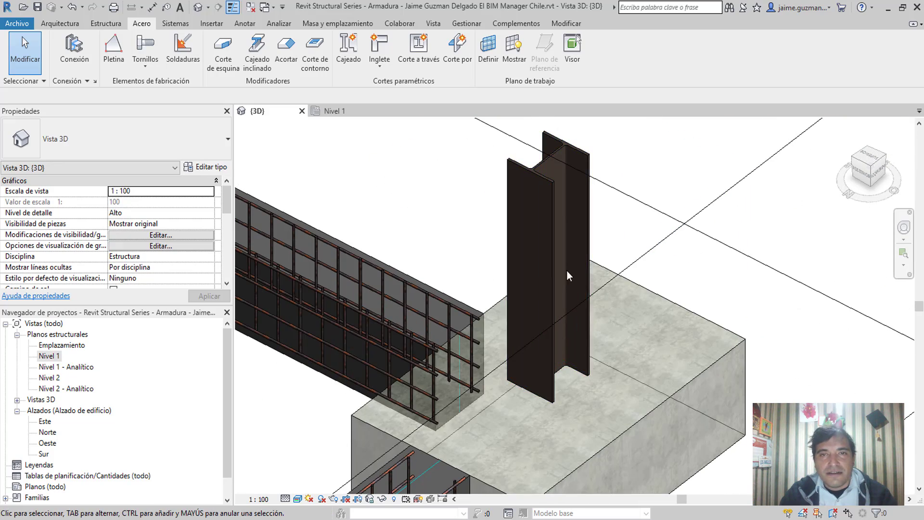
pyautogui.scroll(-4, 602, 260)
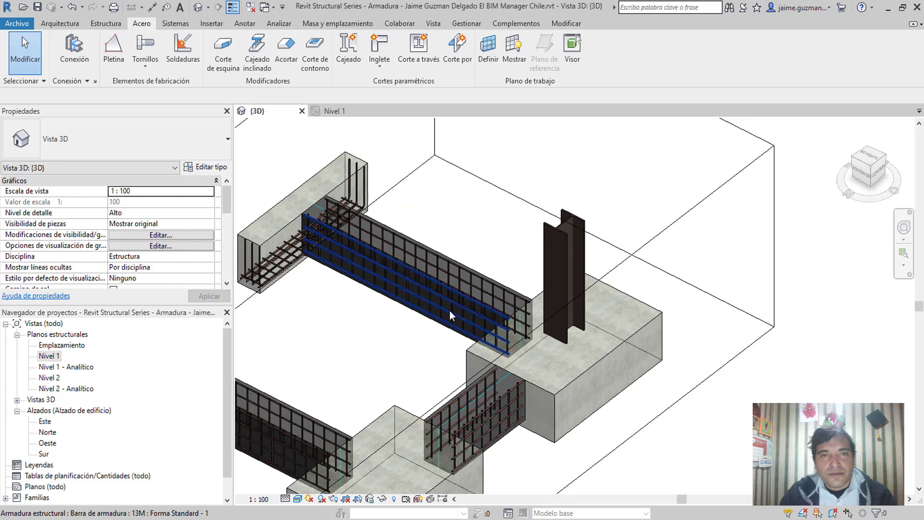
pyautogui.scroll(-3, 455, 258)
pyautogui.scroll(2, 476, 355)
pyautogui.scroll(5, 672, 200)
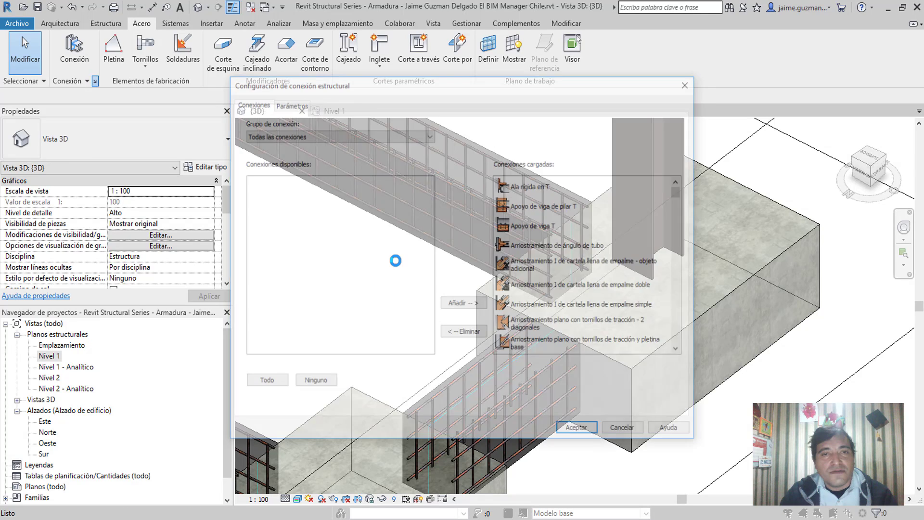
pyautogui.scroll(-3, 439, 285)
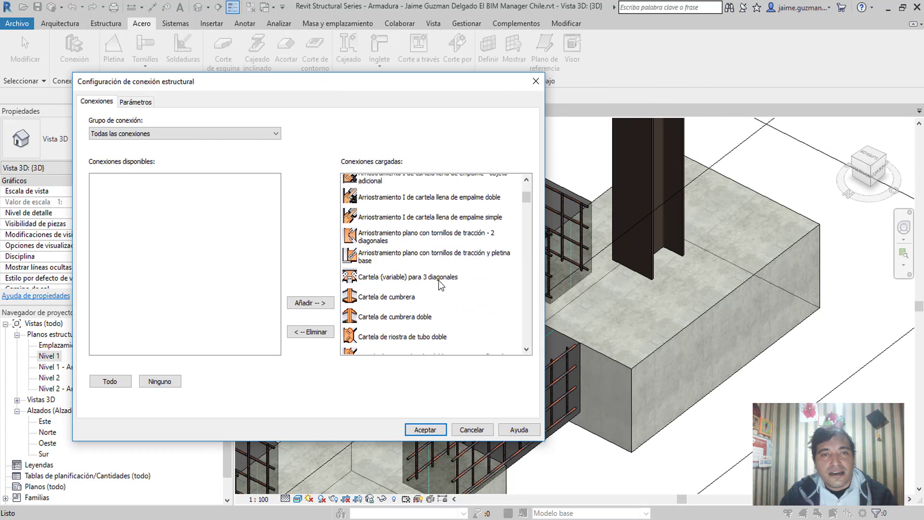
pyautogui.scroll(-3, 439, 284)
pyautogui.scroll(-3, 439, 285)
pyautogui.scroll(-3, 457, 291)
pyautogui.scroll(-3, 455, 292)
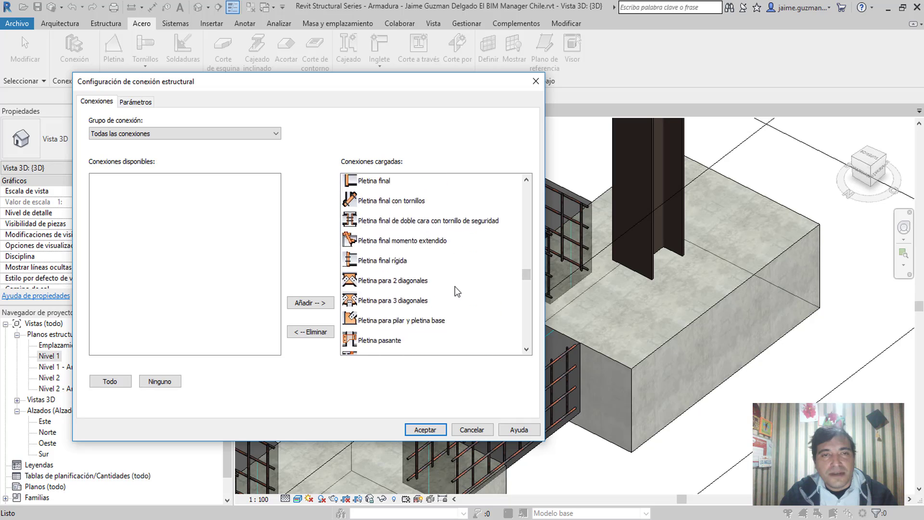
pyautogui.scroll(-5, 455, 296)
pyautogui.scroll(-2, 465, 301)
pyautogui.scroll(5, 474, 310)
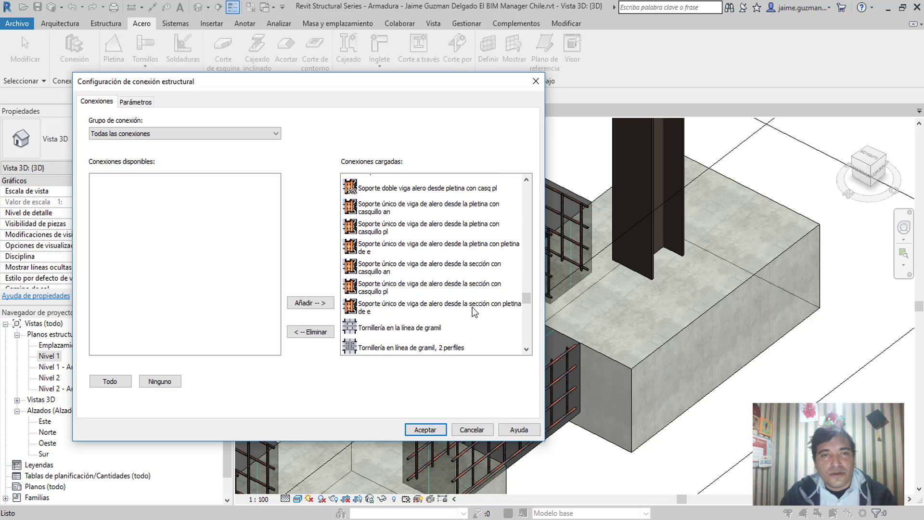
pyautogui.scroll(5, 475, 310)
pyautogui.scroll(5, 475, 313)
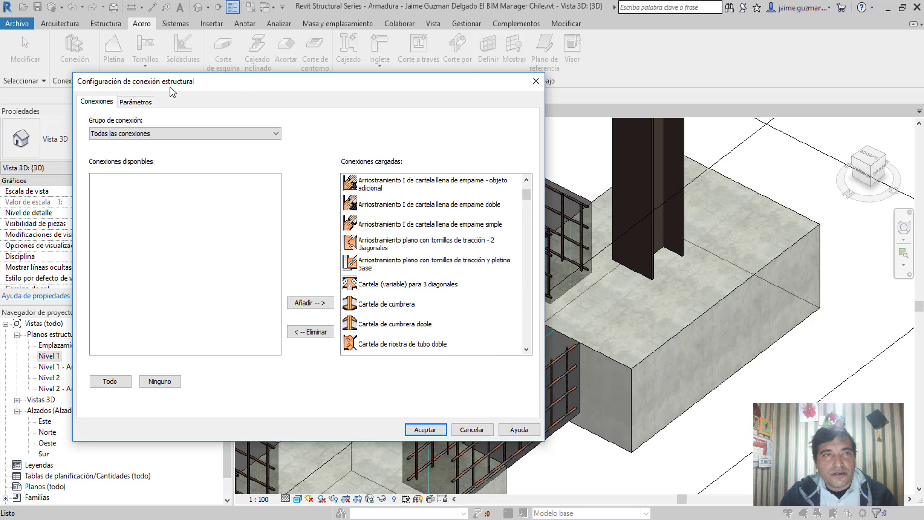
pyautogui.click(139, 102)
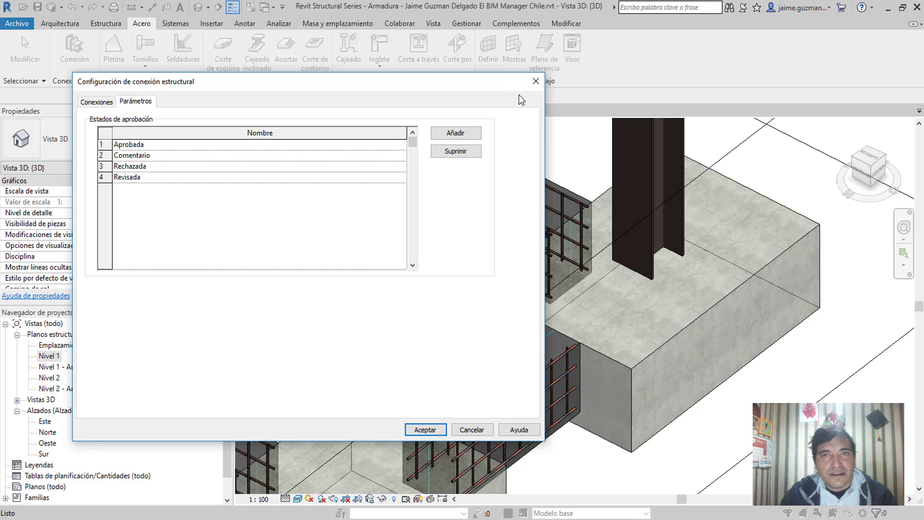
pyautogui.click(536, 81)
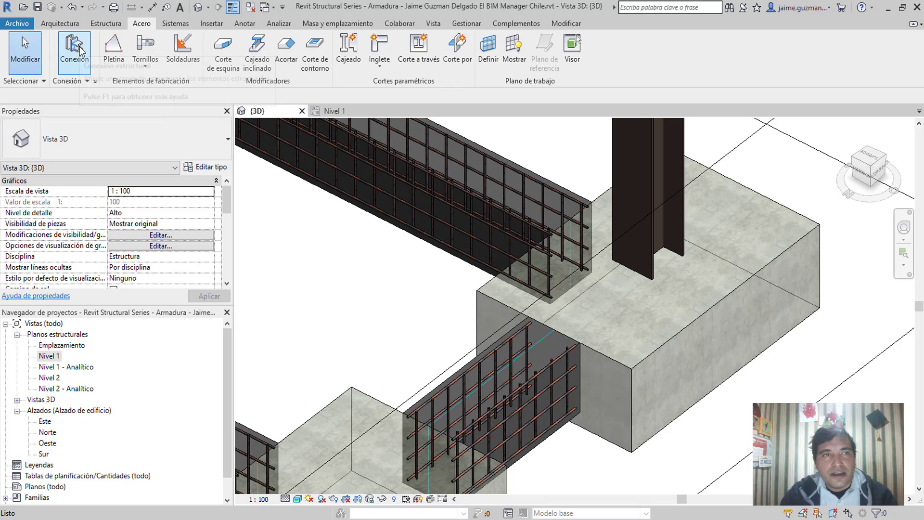
# Step: Start a structural connection and pick the Base plate type from the type list
pyautogui.click(77, 49)
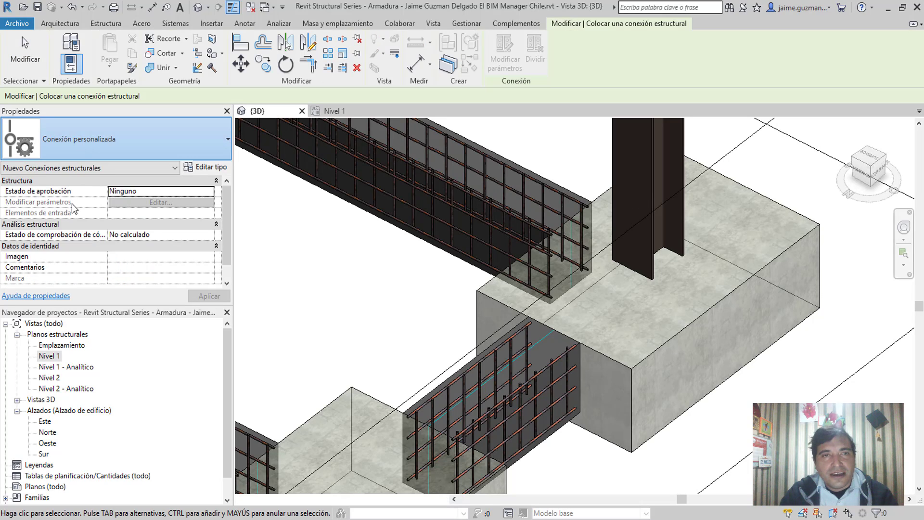
pyautogui.click(135, 144)
pyautogui.scroll(3, 94, 236)
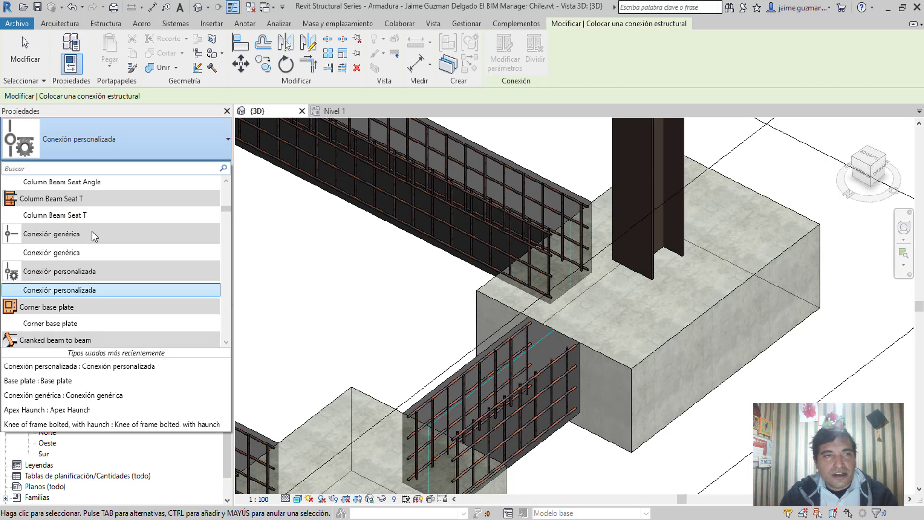
pyautogui.scroll(3, 97, 268)
pyautogui.scroll(2, 97, 268)
pyautogui.scroll(-3, 103, 252)
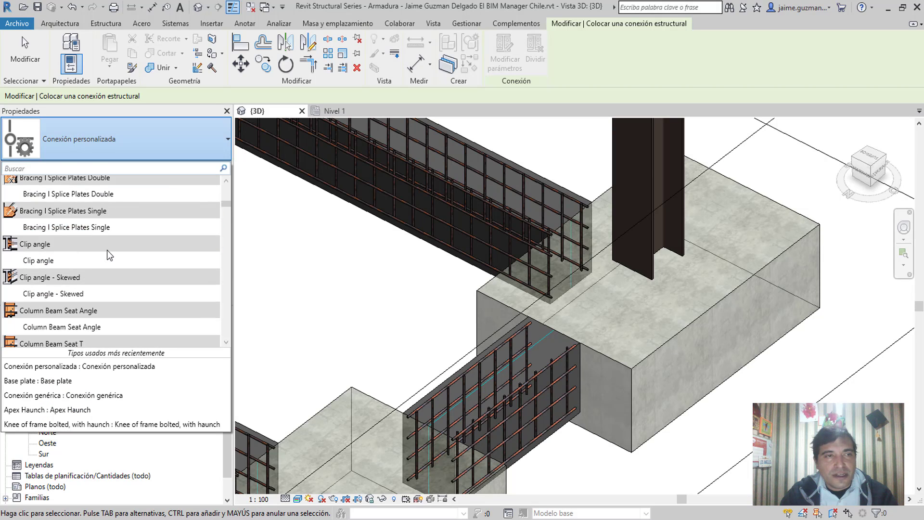
pyautogui.scroll(5, 66, 268)
pyautogui.scroll(3, 67, 269)
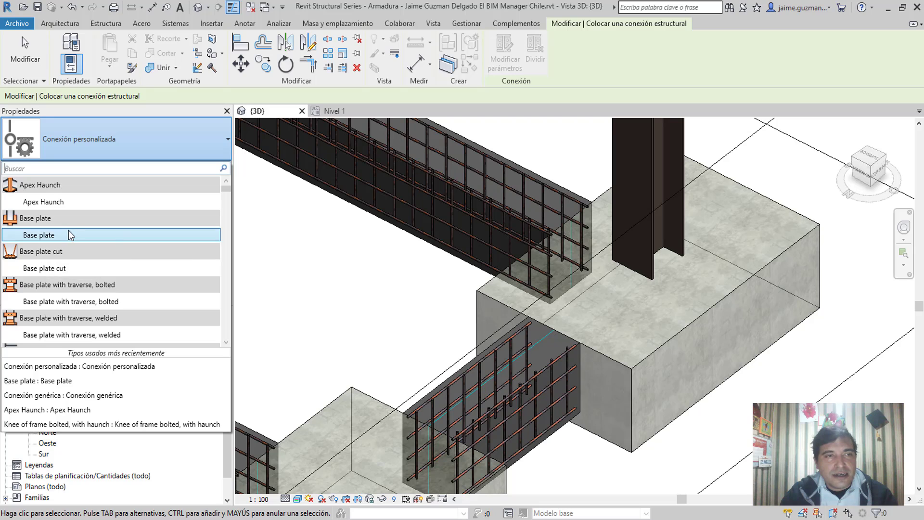
# Step: Apply the Base plate connection to the steel column, then cancel further placement
pyautogui.click(674, 231)
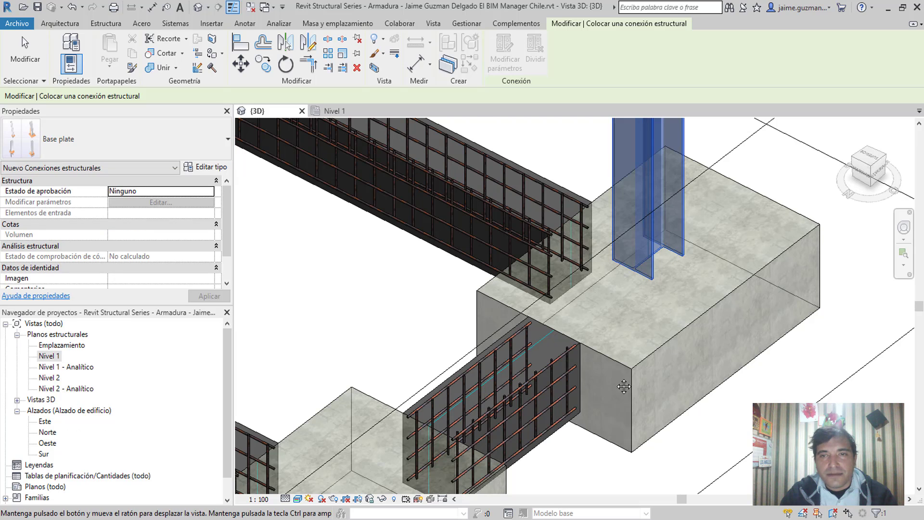
pyautogui.moveTo(671, 207); pyautogui.dragTo(633, 321, button='middle')
pyautogui.rightClick(648, 211)
pyautogui.click(684, 220)
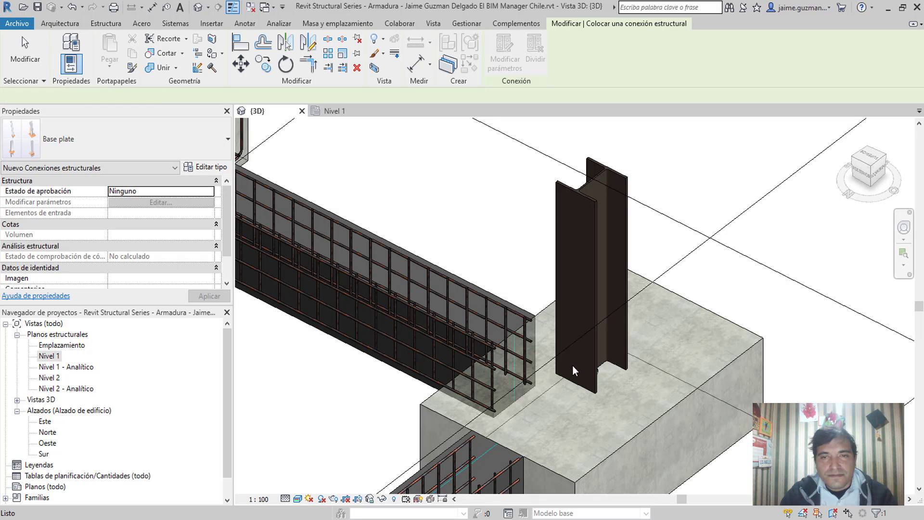
pyautogui.scroll(2, 612, 332)
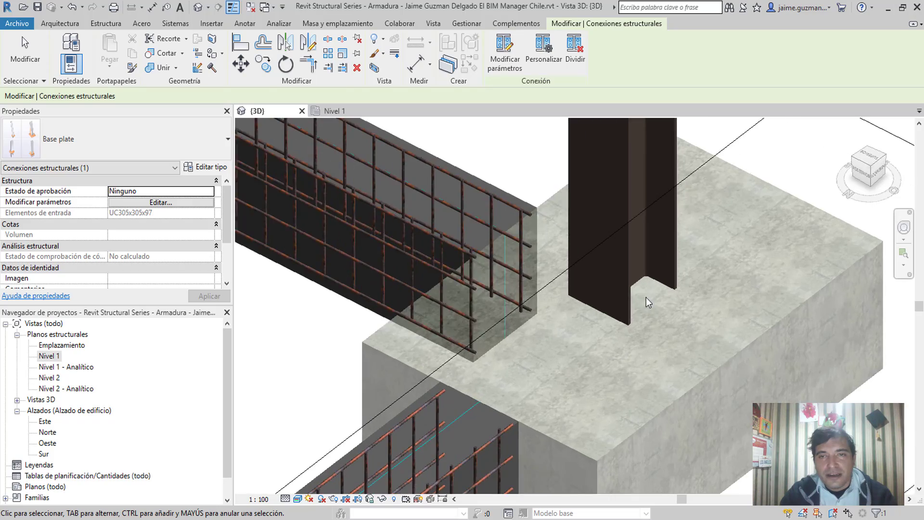
pyautogui.scroll(2, 614, 348)
pyautogui.scroll(2, 603, 303)
pyautogui.scroll(-1, 472, 254)
pyautogui.scroll(-3, 558, 291)
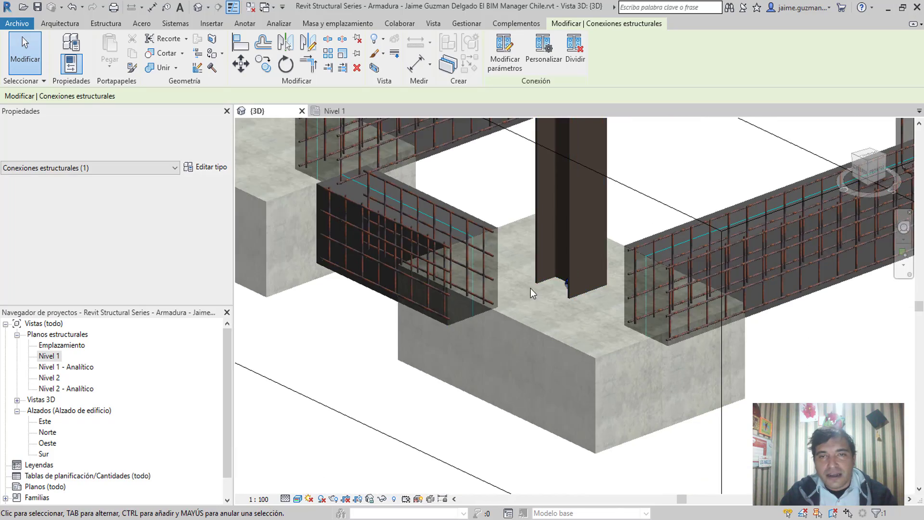
pyautogui.scroll(1, 626, 327)
pyautogui.scroll(2, 660, 332)
pyautogui.keyDown('shift'); pyautogui.moveTo(659, 332); pyautogui.dragTo(688, 337, button='middle'); pyautogui.keyUp('shift')
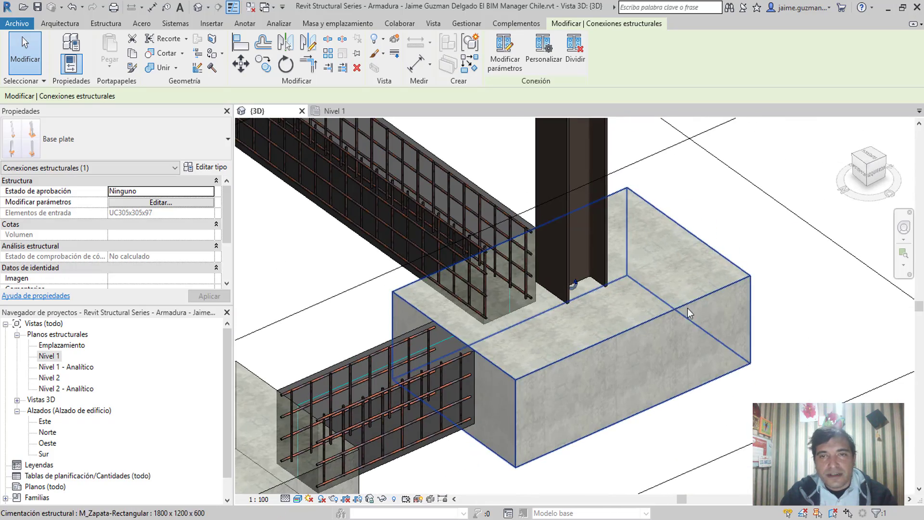
pyautogui.press('Escape')
pyautogui.scroll(2, 581, 309)
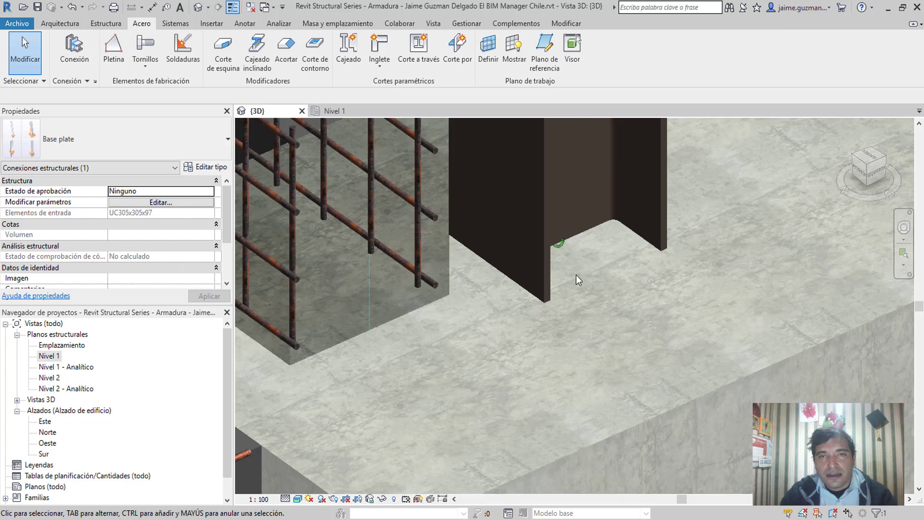
pyautogui.scroll(-3, 583, 313)
pyautogui.scroll(1, 584, 317)
pyautogui.scroll(2, 584, 318)
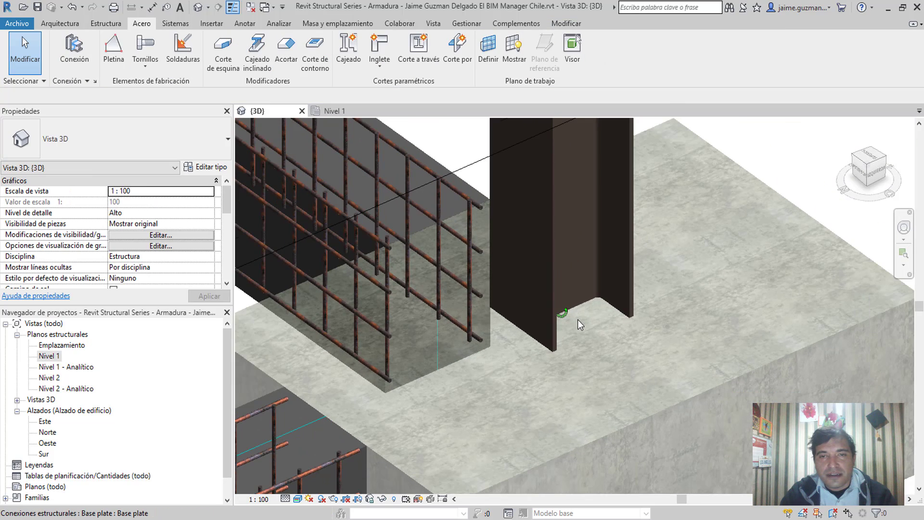
pyautogui.scroll(-3, 569, 310)
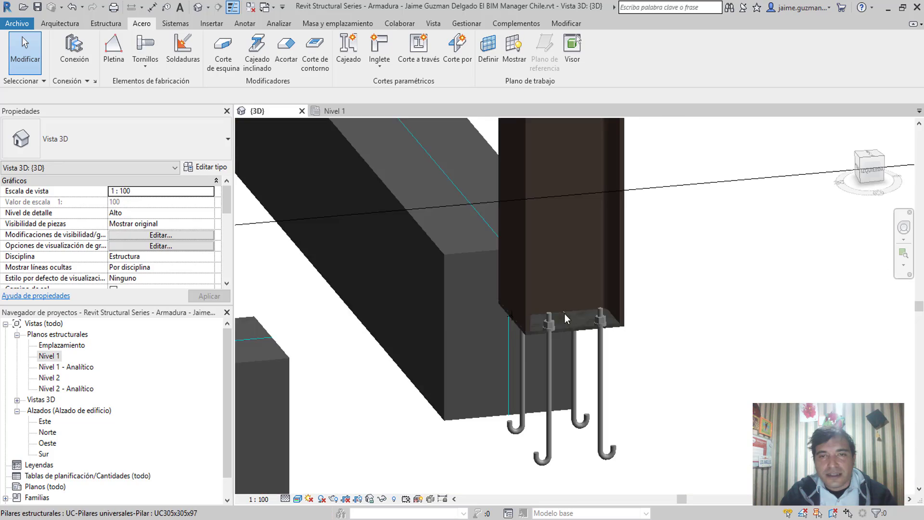
pyautogui.keyDown('shift'); pyautogui.moveTo(578, 328); pyautogui.dragTo(643, 362, button='middle'); pyautogui.keyUp('shift')
pyautogui.scroll(1, 621, 360)
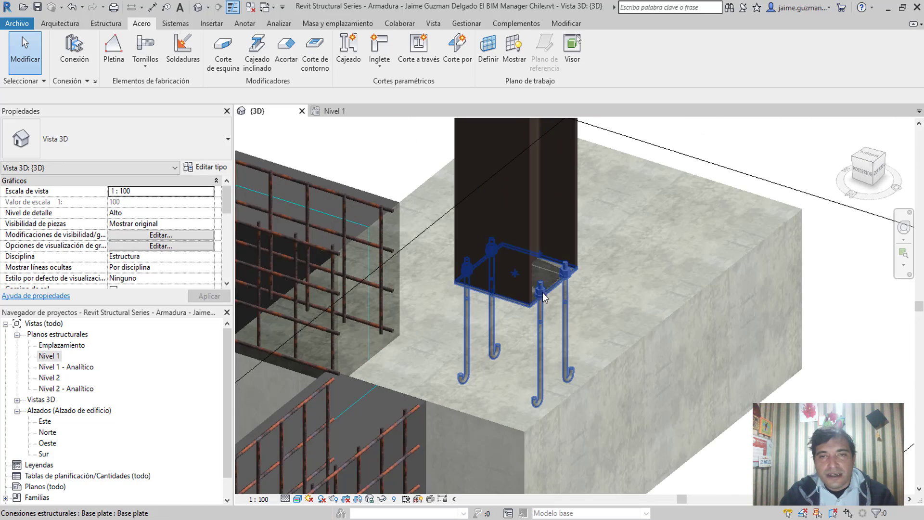
pyautogui.scroll(1, 587, 359)
pyautogui.scroll(1, 563, 355)
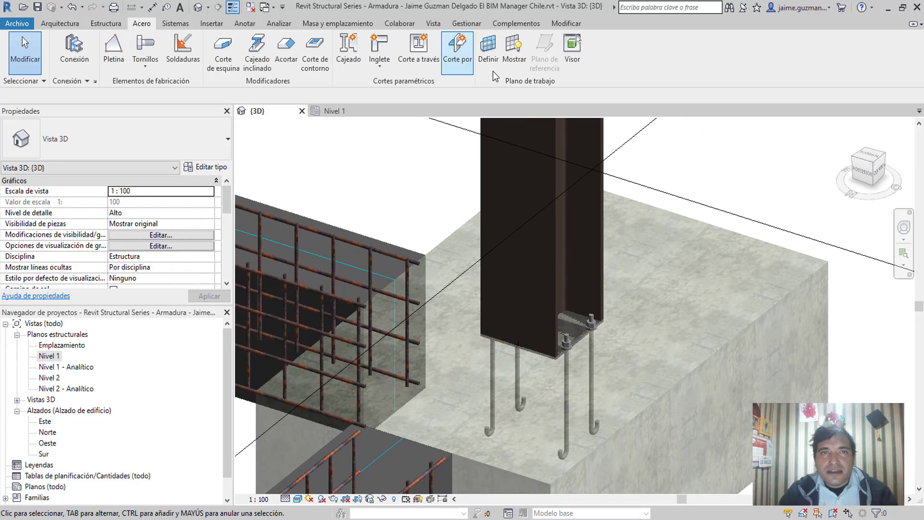
pyautogui.click(572, 344)
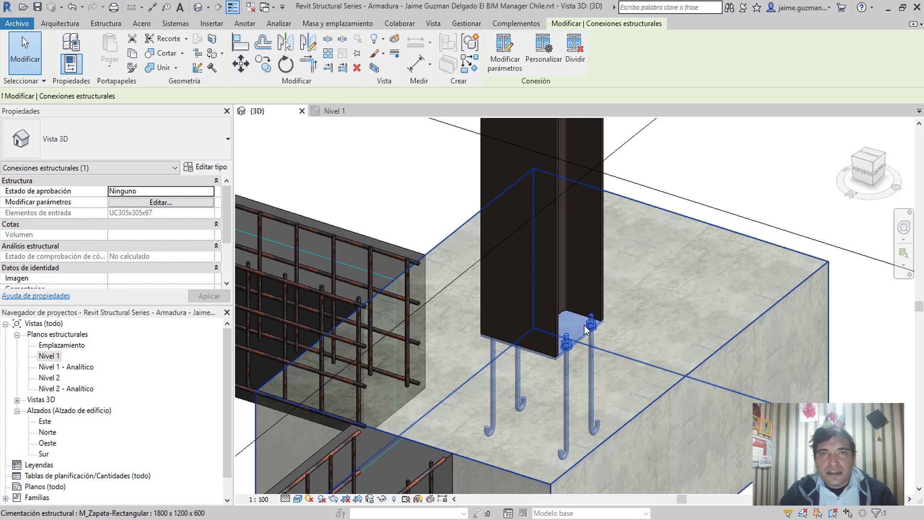
# Step: Set the base plate layout to total with Largo and Ancho both 0.50
pyautogui.click(516, 68)
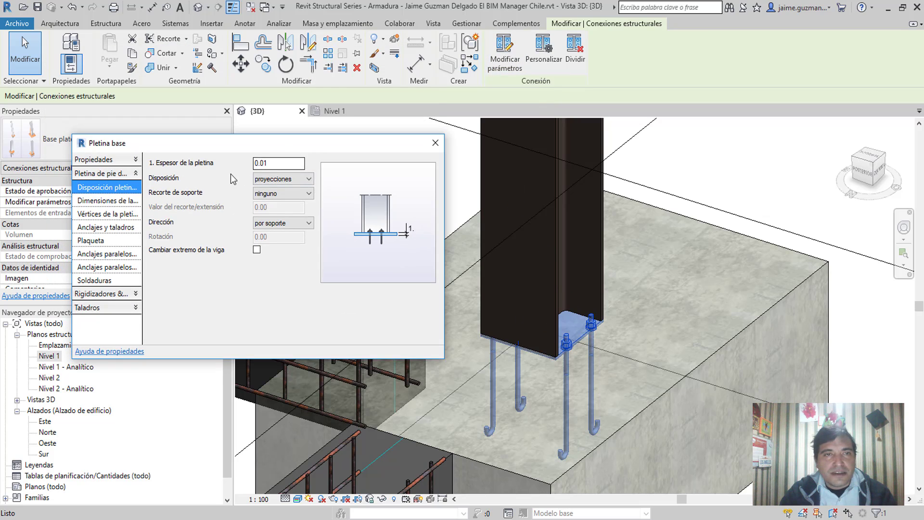
pyautogui.click(262, 190)
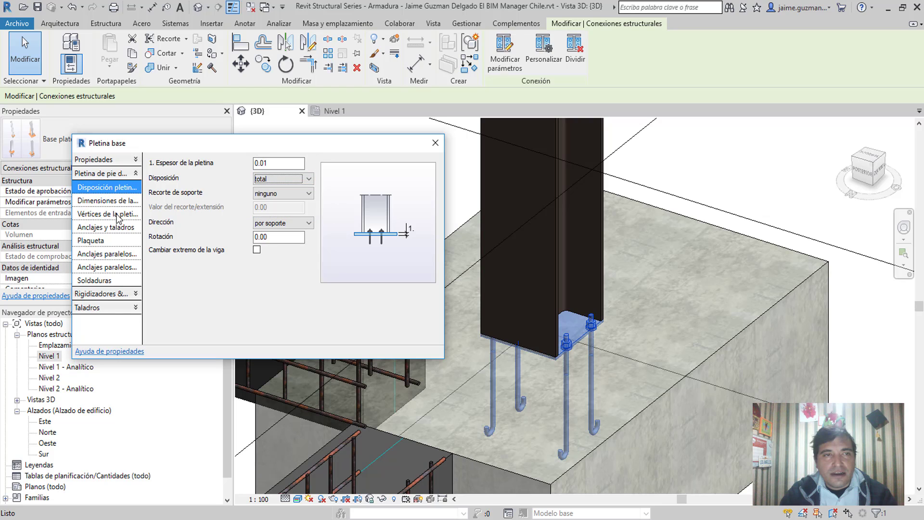
pyautogui.click(110, 201)
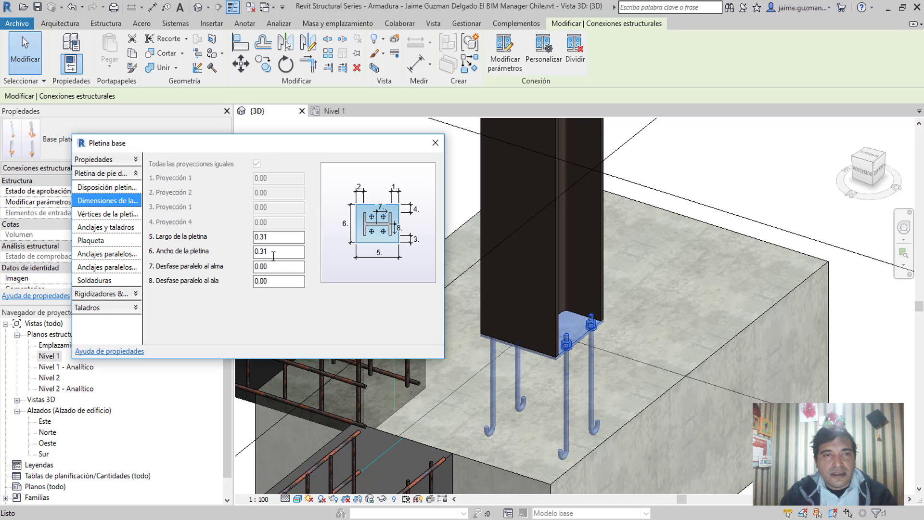
pyautogui.hotkey('ctrl', 'a')
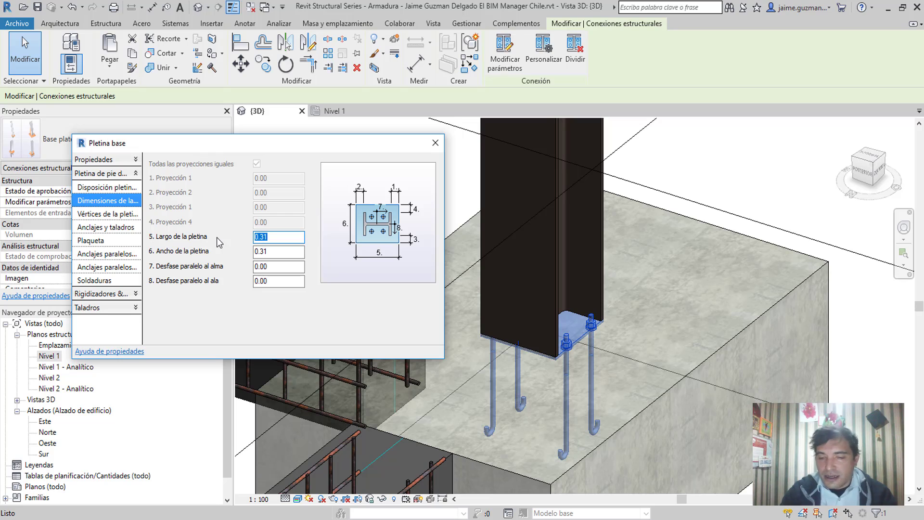
pyautogui.write('0')
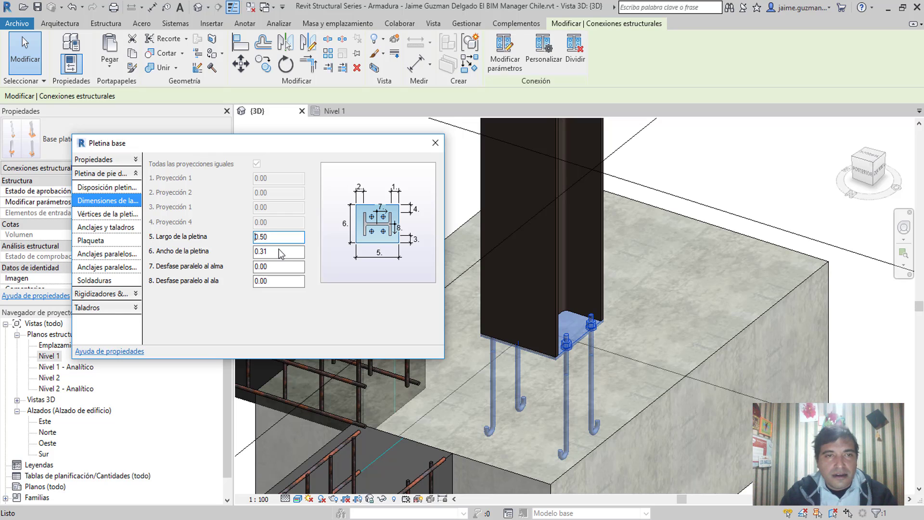
pyautogui.click(279, 250)
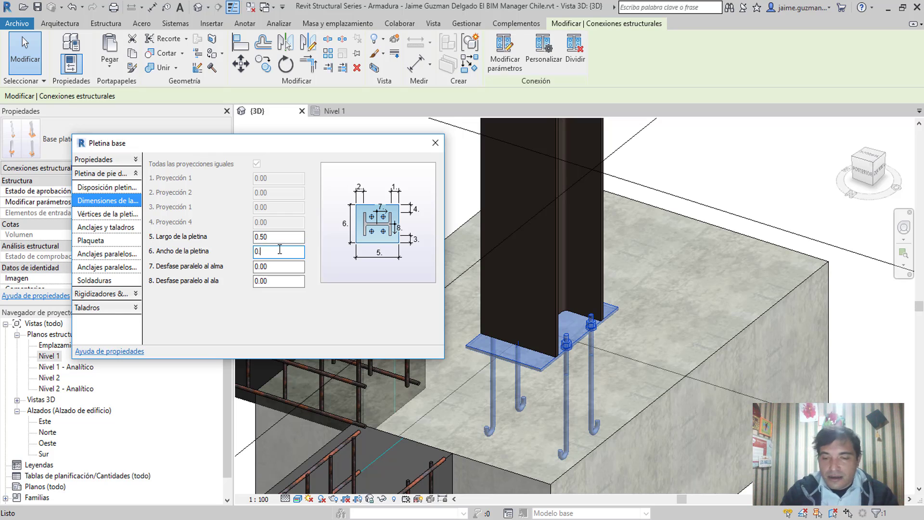
pyautogui.write('50')
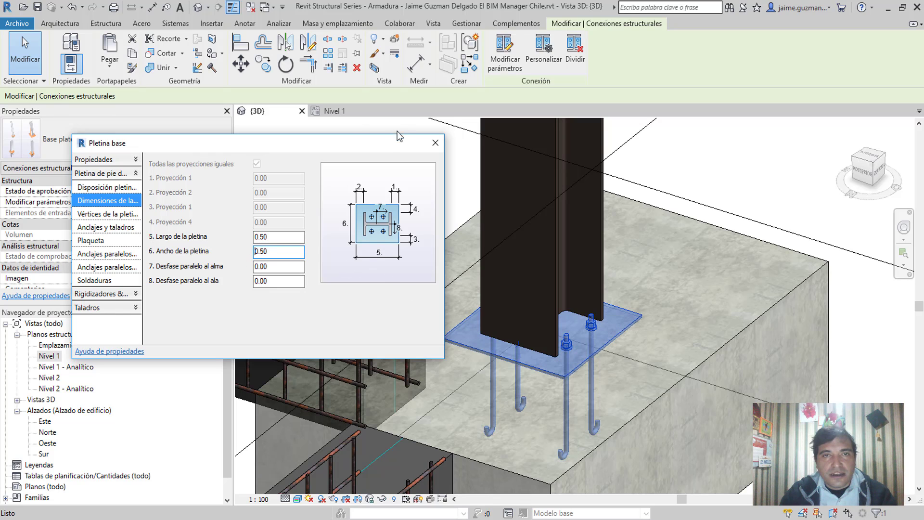
pyautogui.click(435, 143)
pyautogui.scroll(-3, 575, 336)
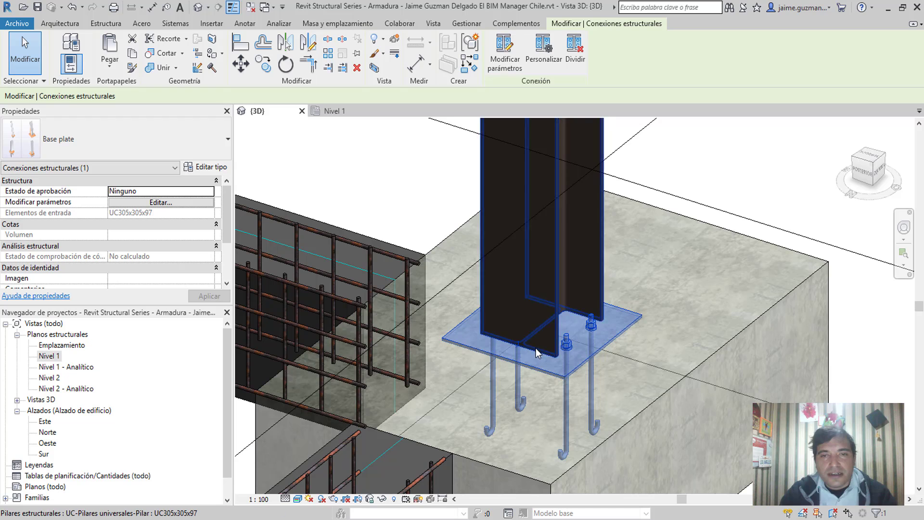
pyautogui.keyDown('shift'); pyautogui.moveTo(536, 349); pyautogui.dragTo(548, 350, button='middle'); pyautogui.keyUp('shift')
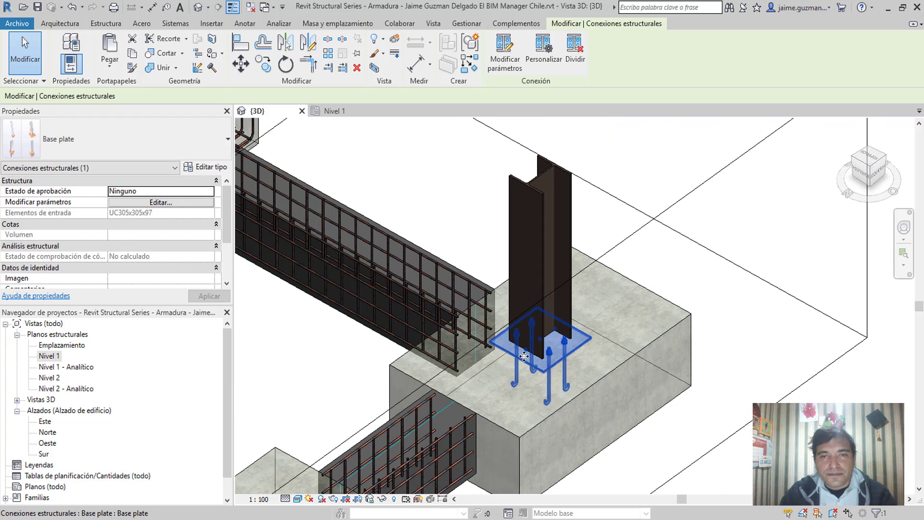
# Step: Enlarge the base plate dimensions to 0.80 by 0.80 in its parameters
pyautogui.click(506, 52)
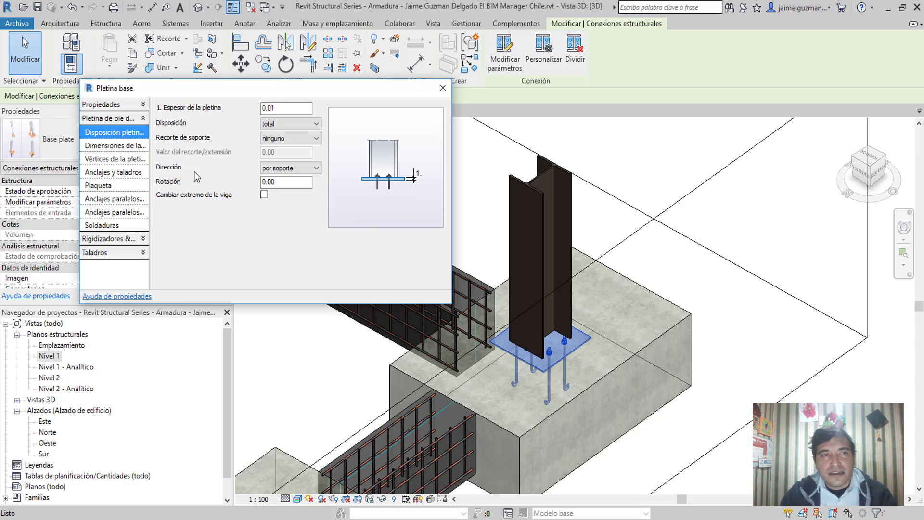
pyautogui.click(112, 145)
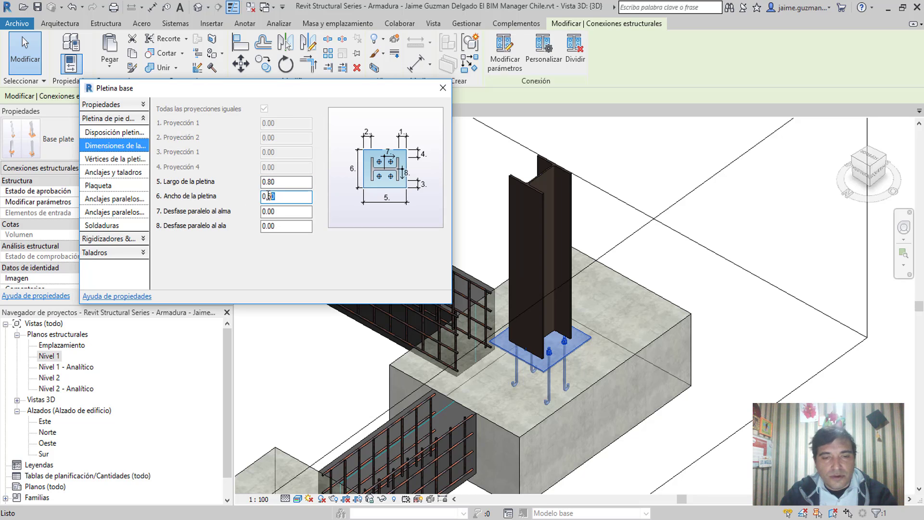
pyautogui.write('8')
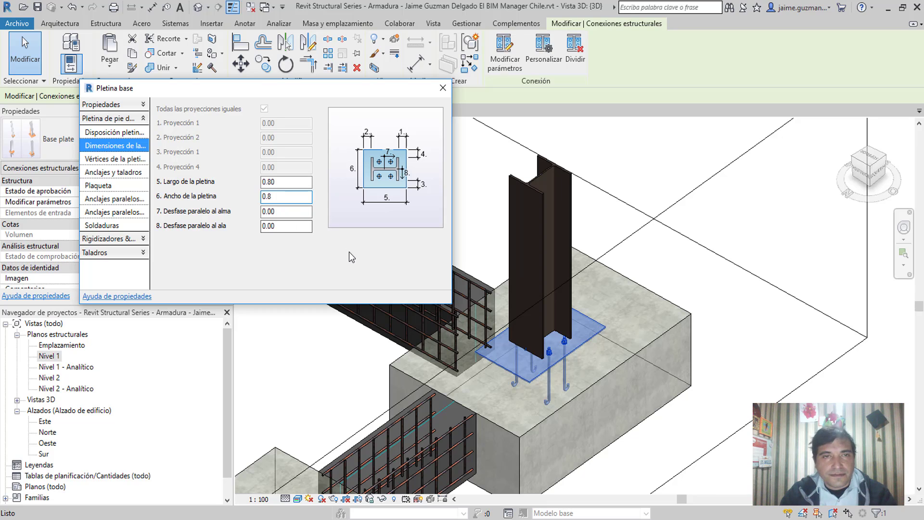
pyautogui.press('Tab')
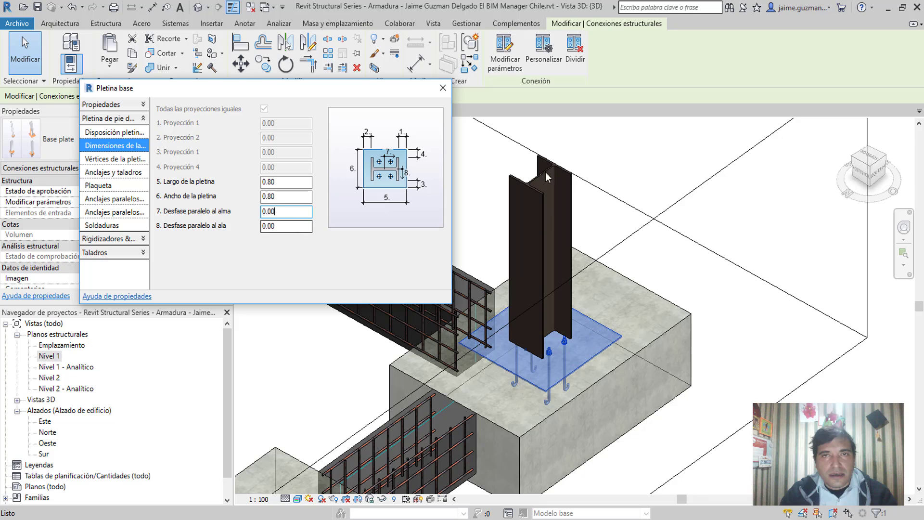
pyautogui.click(442, 88)
pyautogui.scroll(1, 577, 342)
pyautogui.scroll(1, 499, 329)
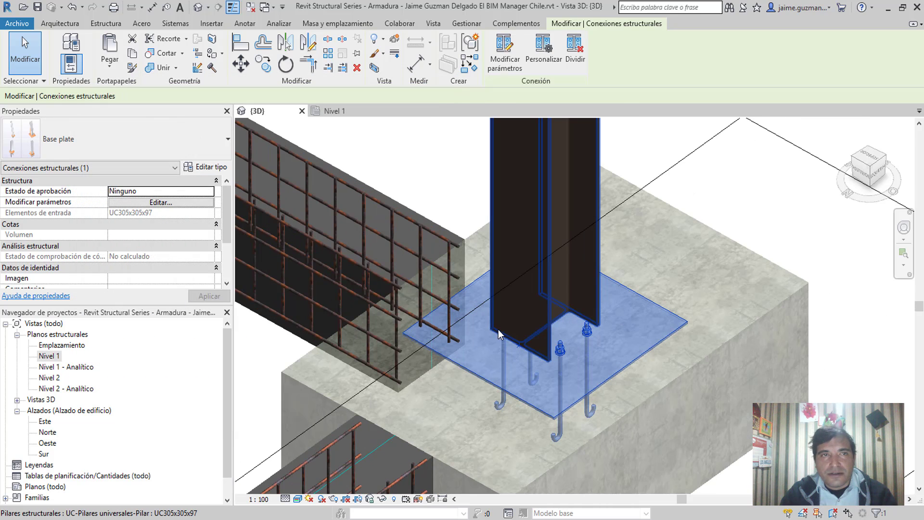
# Step: Start a new steel Plate using the base plate surface as its sketch plane
pyautogui.click(142, 24)
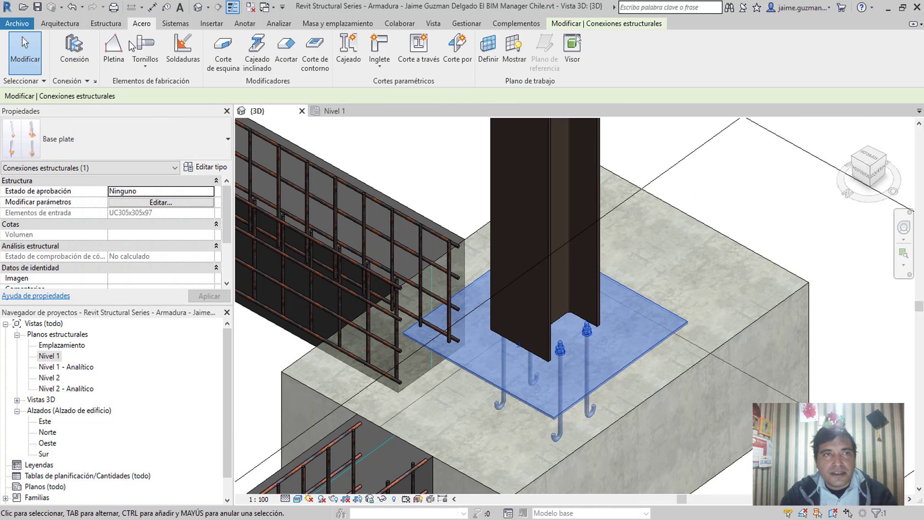
pyautogui.click(114, 48)
pyautogui.click(538, 316)
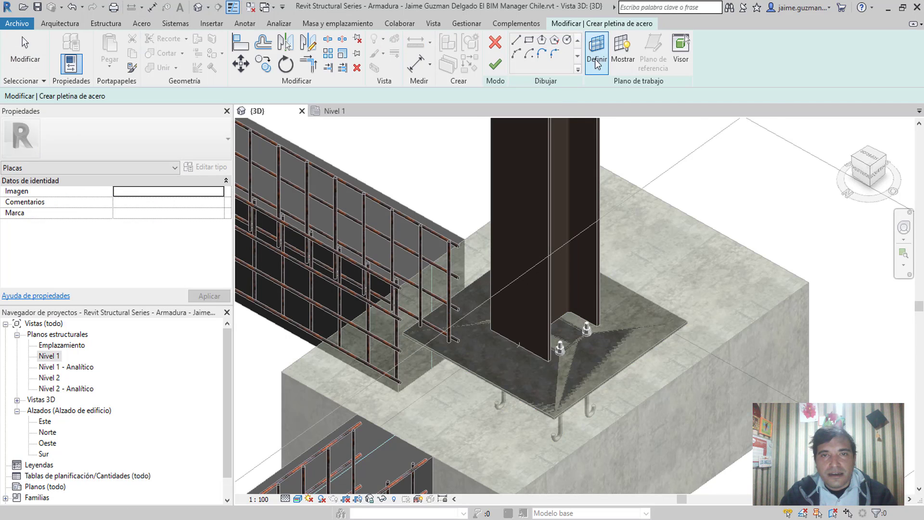
pyautogui.scroll(2, 553, 305)
pyautogui.scroll(2, 553, 299)
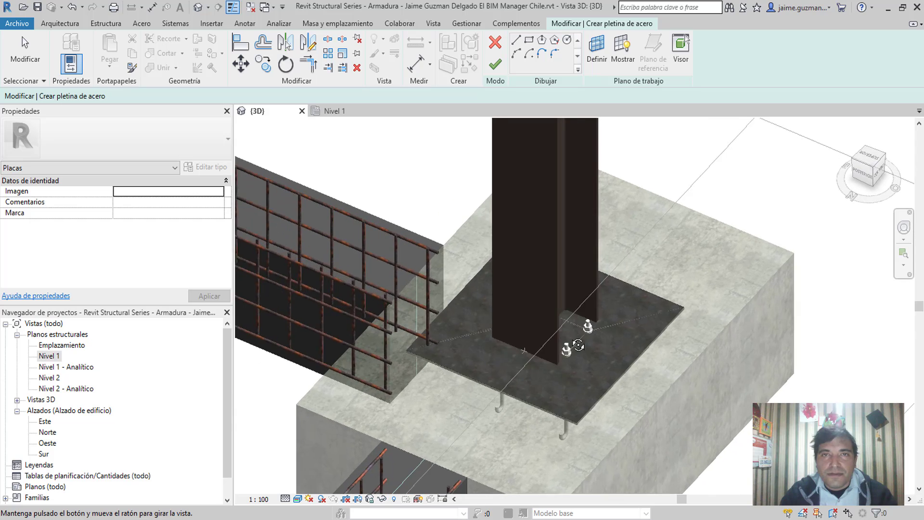
pyautogui.scroll(2, 551, 270)
pyautogui.scroll(2, 547, 234)
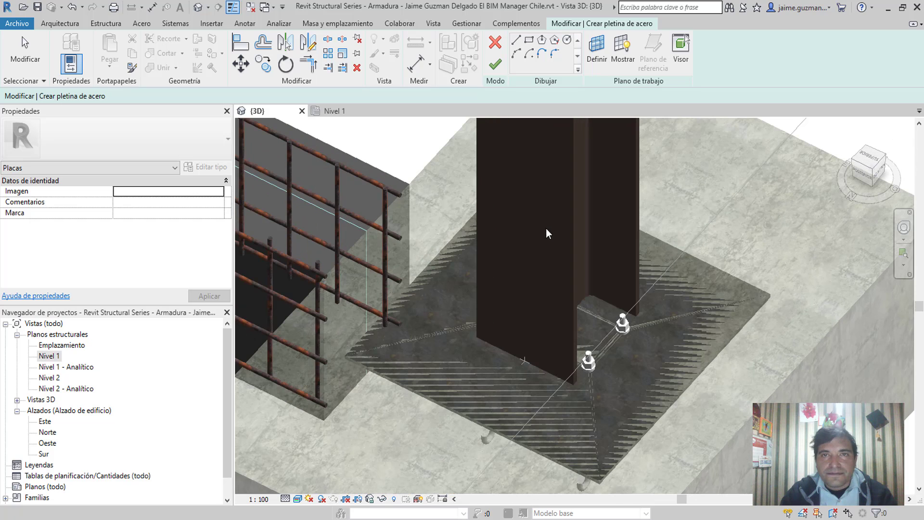
# Step: Sketch a rectangle beside the column flange and finish the 0.0100 m plate
pyautogui.click(530, 43)
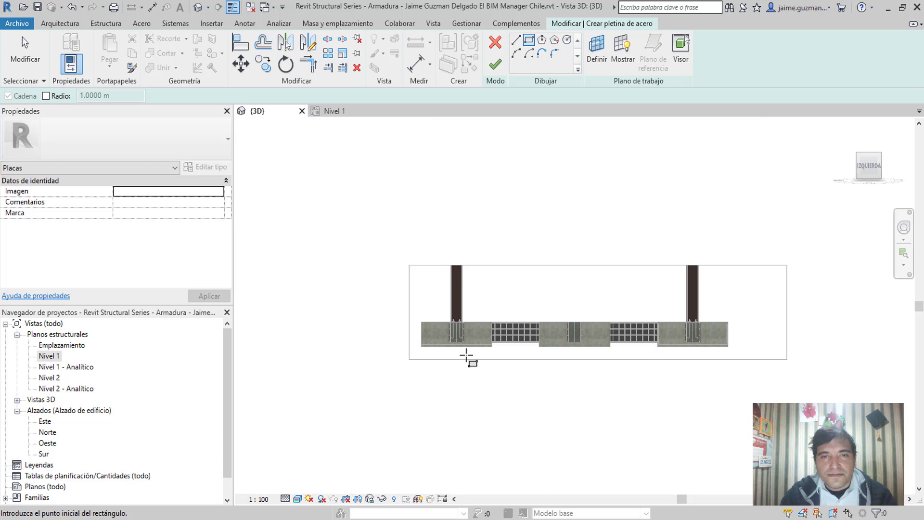
pyautogui.scroll(3, 712, 320)
pyautogui.scroll(2, 712, 320)
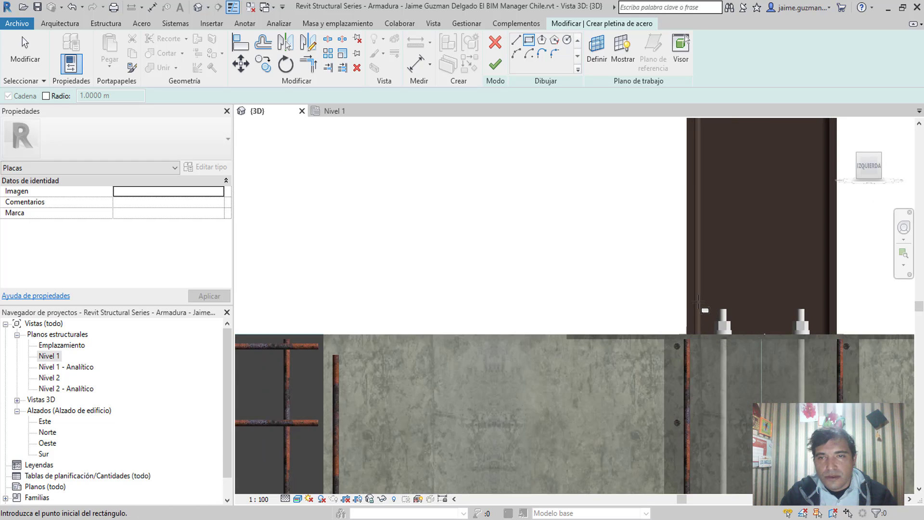
pyautogui.scroll(2, 485, 360)
pyautogui.click(432, 367)
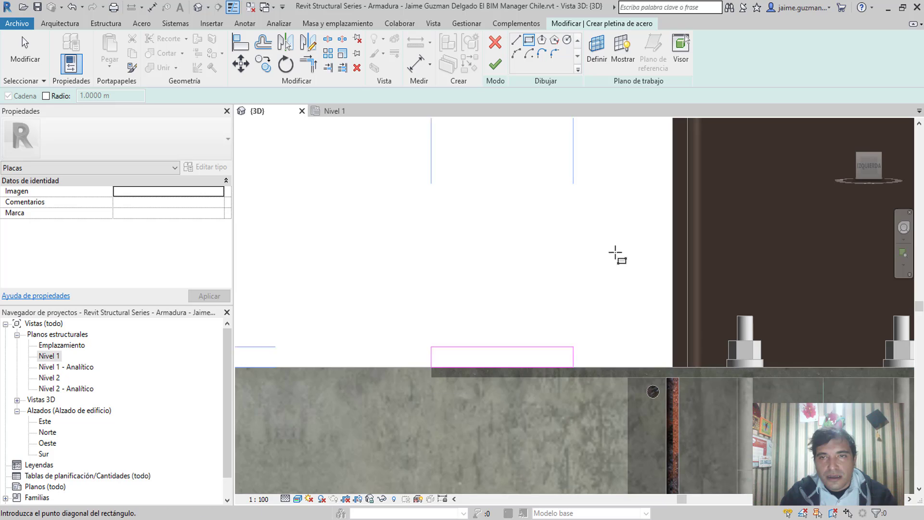
pyautogui.click(673, 169)
pyautogui.scroll(-1, 673, 168)
pyautogui.moveTo(629, 242); pyautogui.dragTo(597, 330, button='middle')
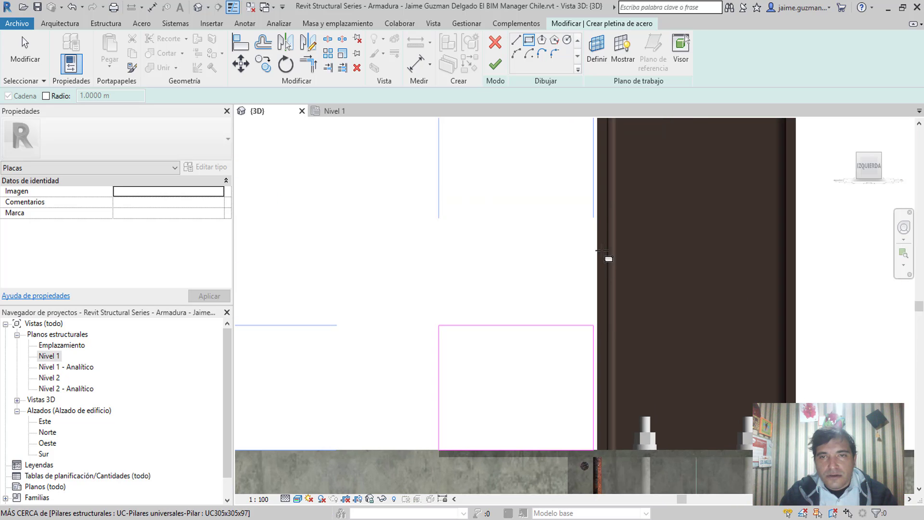
pyautogui.scroll(-1, 597, 330)
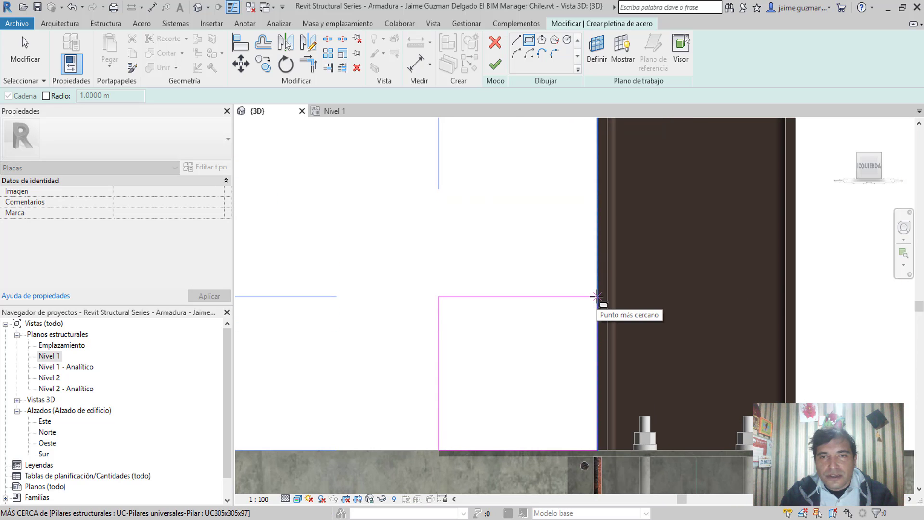
pyautogui.click(597, 264)
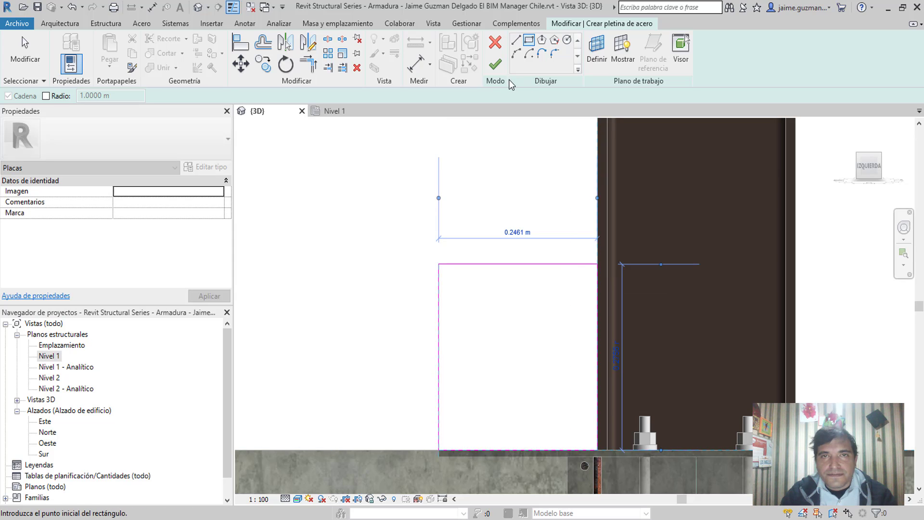
pyautogui.keyDown('shift'); pyautogui.moveTo(512, 308); pyautogui.dragTo(552, 192, button='middle'); pyautogui.keyUp('shift')
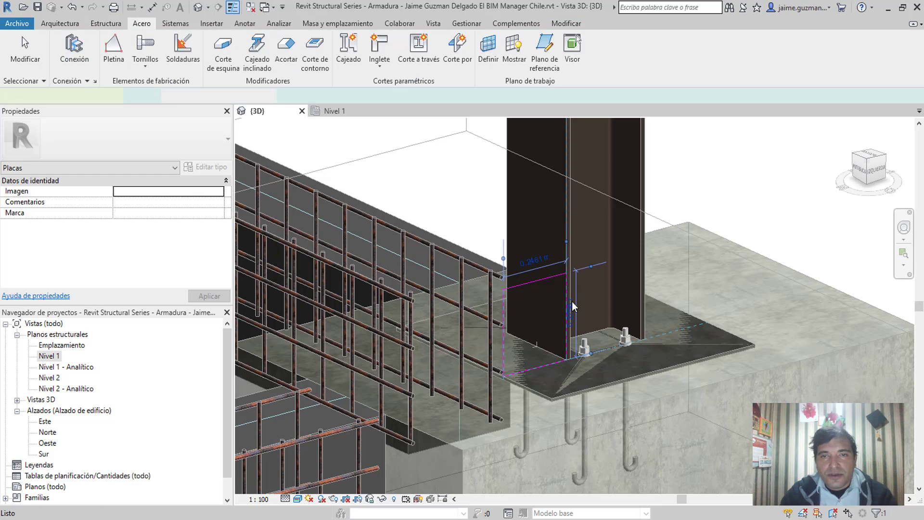
pyautogui.click(548, 288)
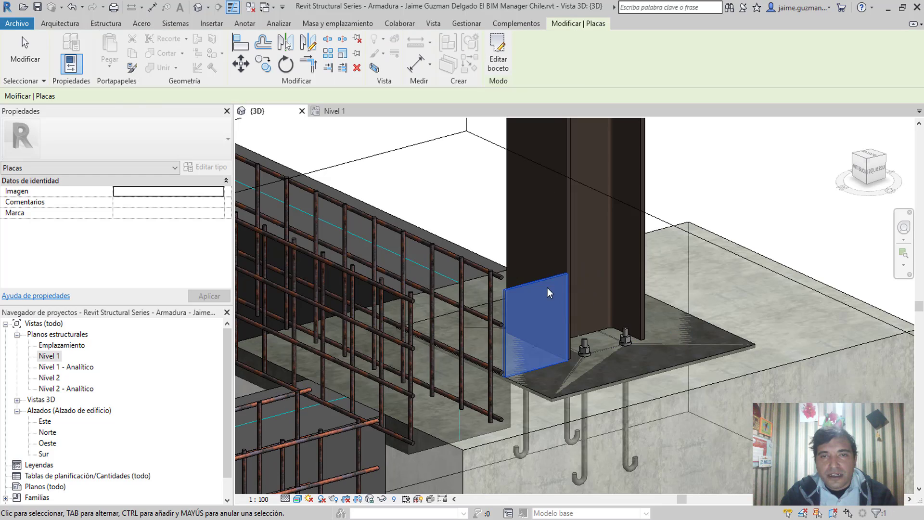
# Step: In top view, move the new plate (MV) from its midpoint against the column flange
pyautogui.click(870, 160)
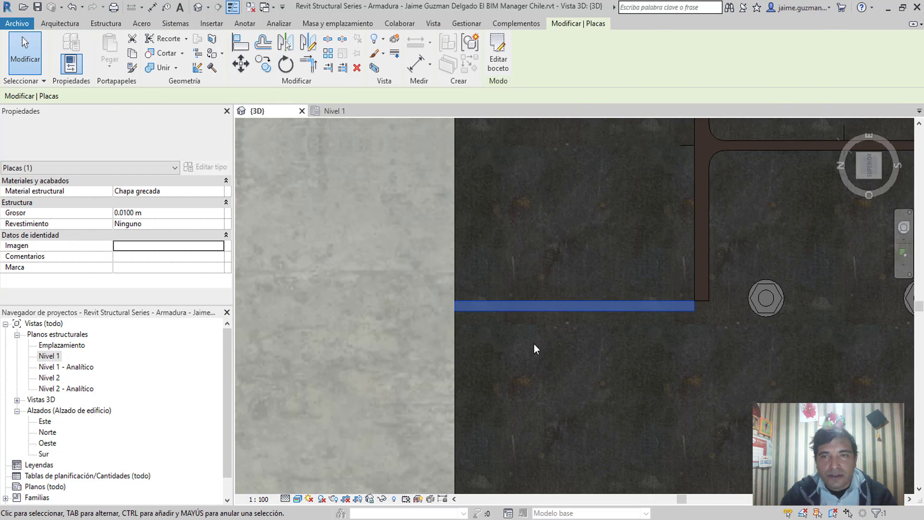
pyautogui.scroll(-2, 532, 376)
pyautogui.scroll(-2, 518, 414)
pyautogui.scroll(4, 519, 435)
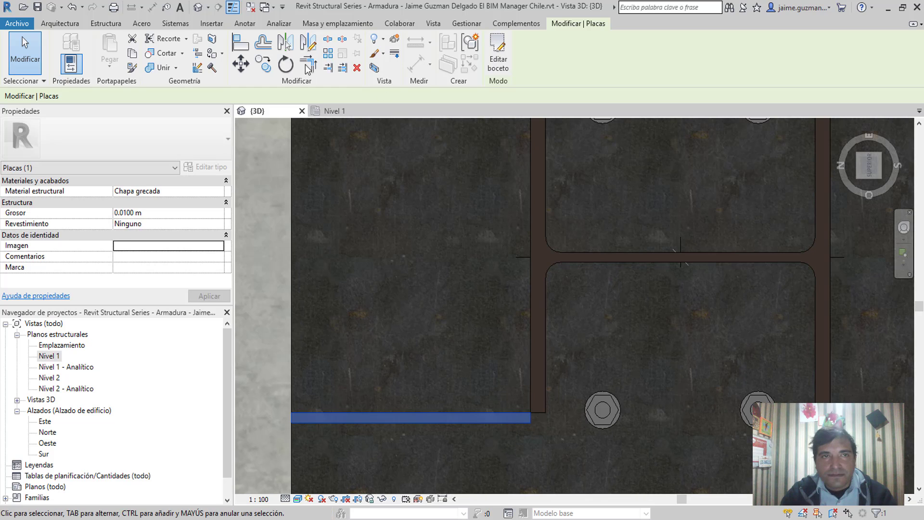
pyautogui.press('m')
pyautogui.press('v')
pyautogui.scroll(2, 532, 423)
pyautogui.click(531, 419)
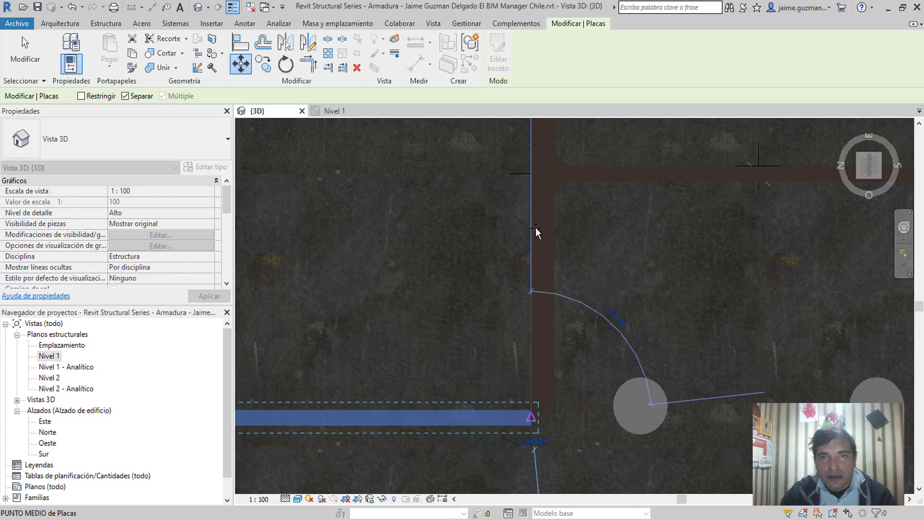
pyautogui.click(526, 175)
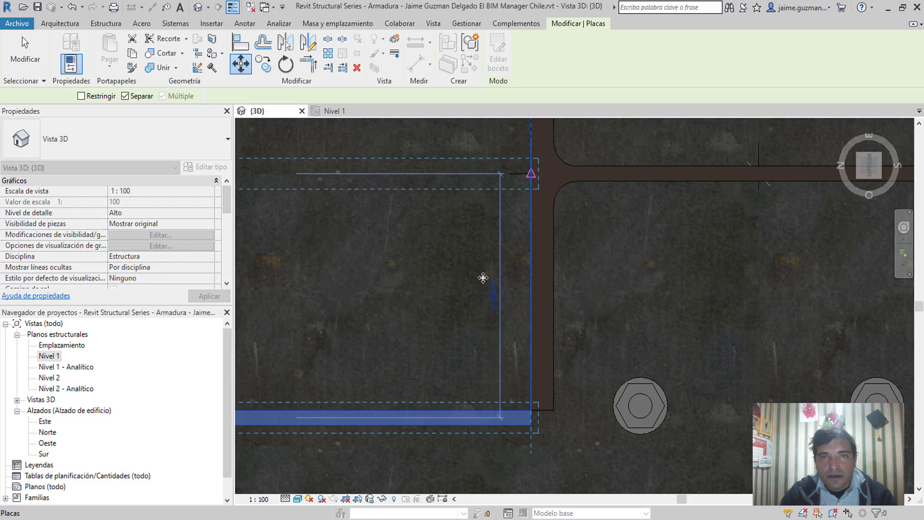
pyautogui.scroll(-4, 503, 294)
pyautogui.moveTo(469, 338)
pyautogui.keyDown('shift'); pyautogui.mouseDown(button='middle')
pyautogui.moveTo(579, 218)
pyautogui.moveTo(482, 250)
pyautogui.mouseUp(button='middle'); pyautogui.keyUp('shift')
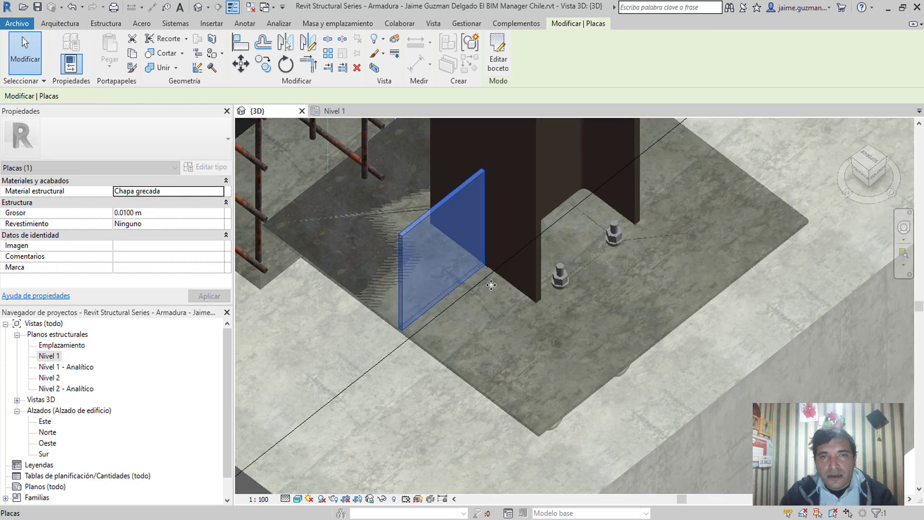
pyautogui.scroll(-3, 481, 251)
pyautogui.click(144, 27)
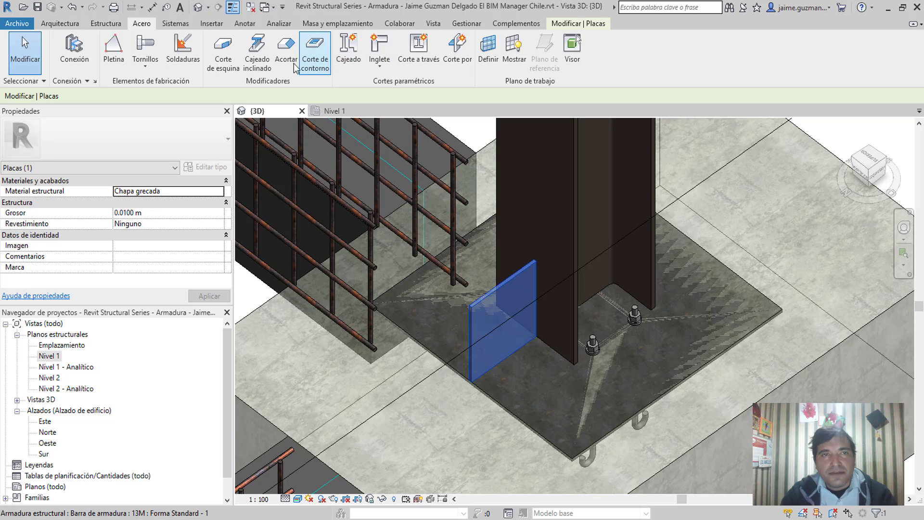
# Step: Chamfer the stiffener plate's corner with Lado 1 and Lado 2 of 0.1000 m
pyautogui.click(223, 48)
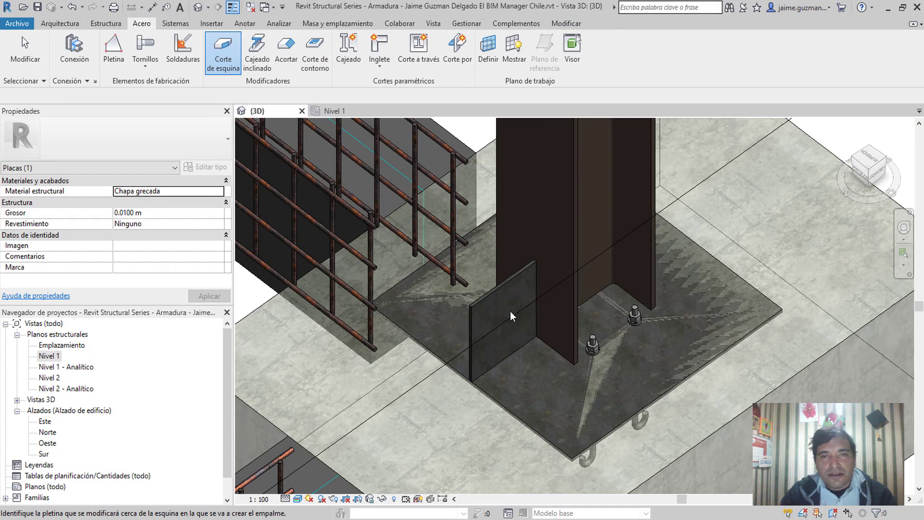
pyautogui.click(481, 305)
pyautogui.scroll(4, 474, 312)
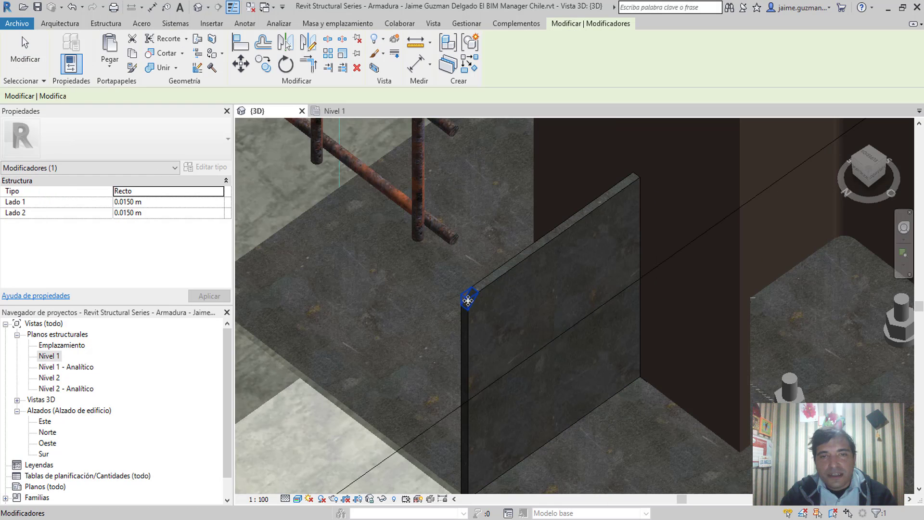
pyautogui.press('Escape')
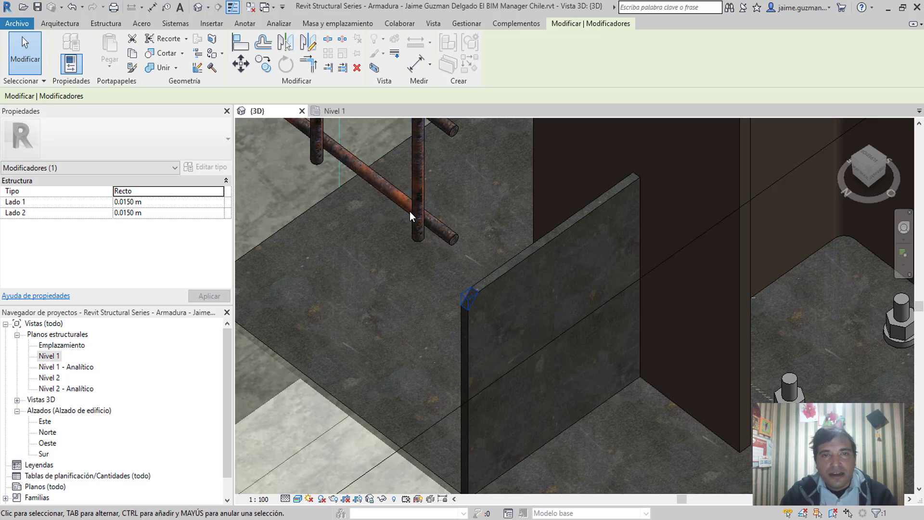
pyautogui.click(155, 202)
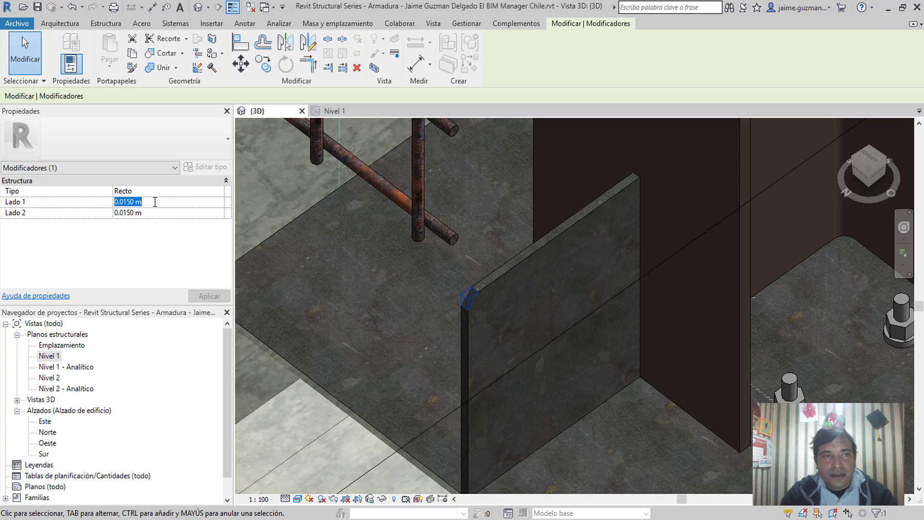
pyautogui.write('1')
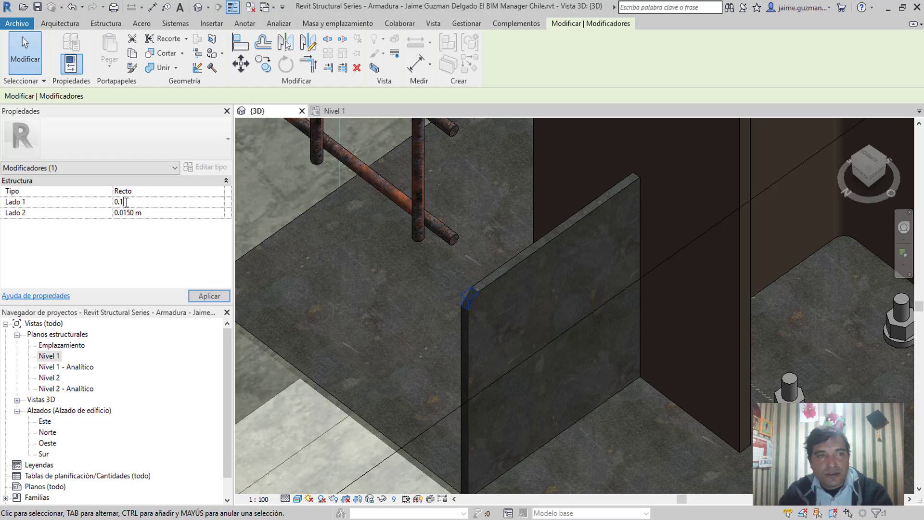
pyautogui.click(148, 213)
pyautogui.write('0.1')
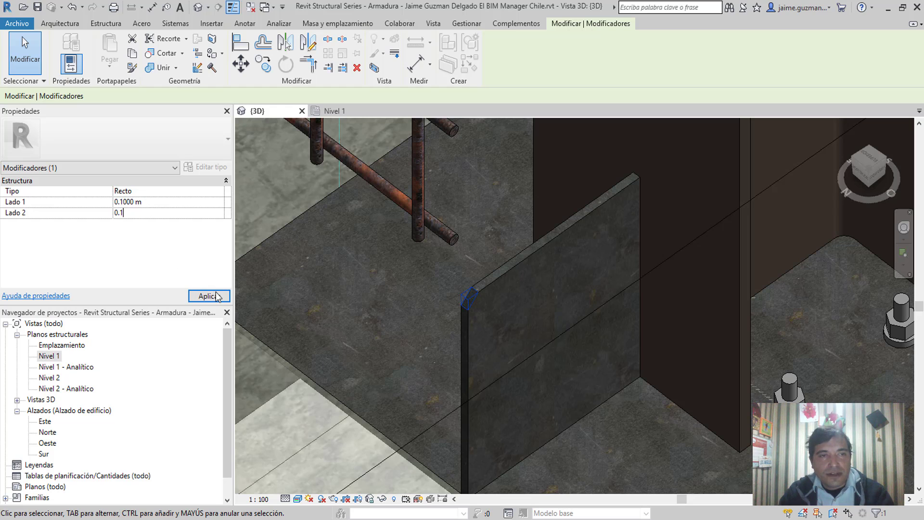
pyautogui.click(217, 296)
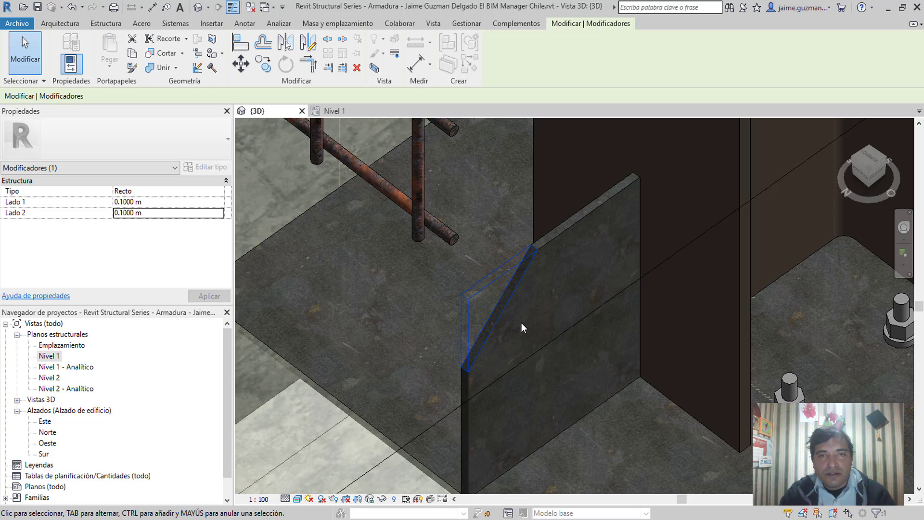
pyautogui.scroll(-3, 485, 304)
pyautogui.press('Escape')
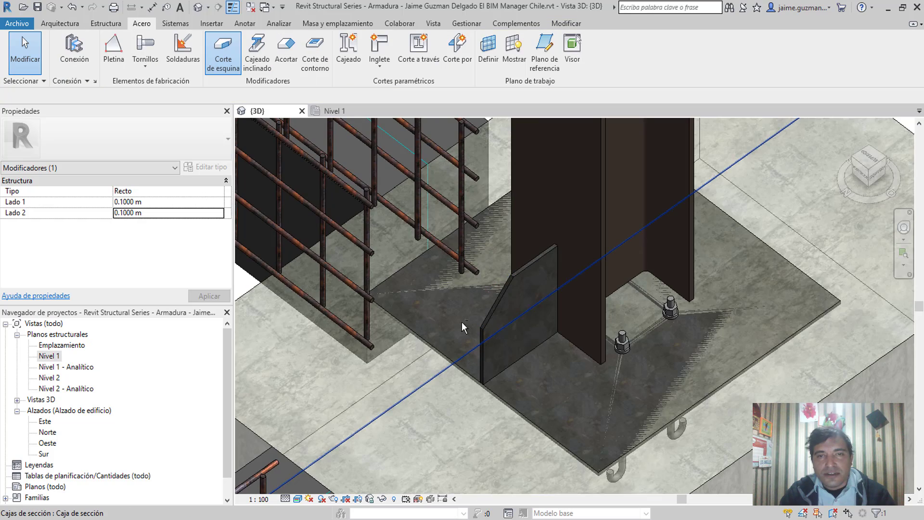
# Step: Clear the selection and tile the 3D view beside the Nivel 1 plan (WT)
pyautogui.press('Escape')
pyautogui.keyDown('shift'); pyautogui.moveTo(461, 321); pyautogui.dragTo(504, 282, button='middle'); pyautogui.keyUp('shift')
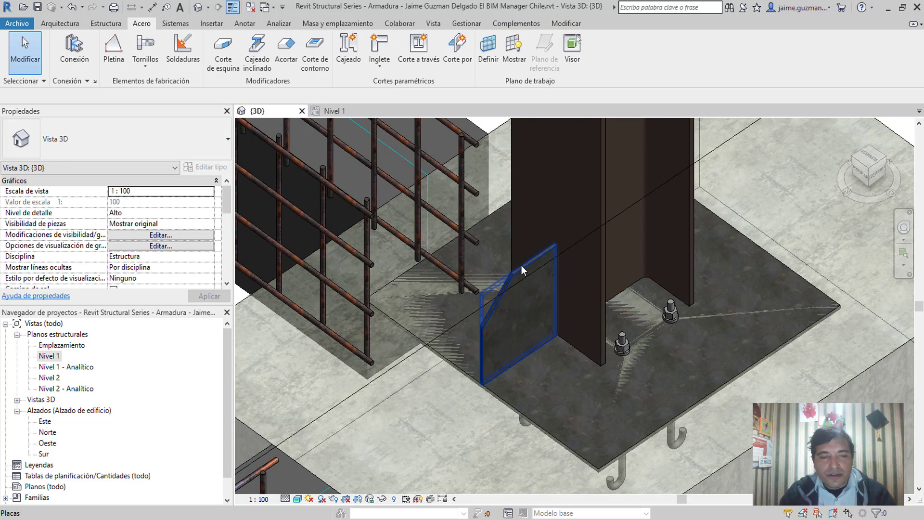
pyautogui.press('w')
pyautogui.press('t')
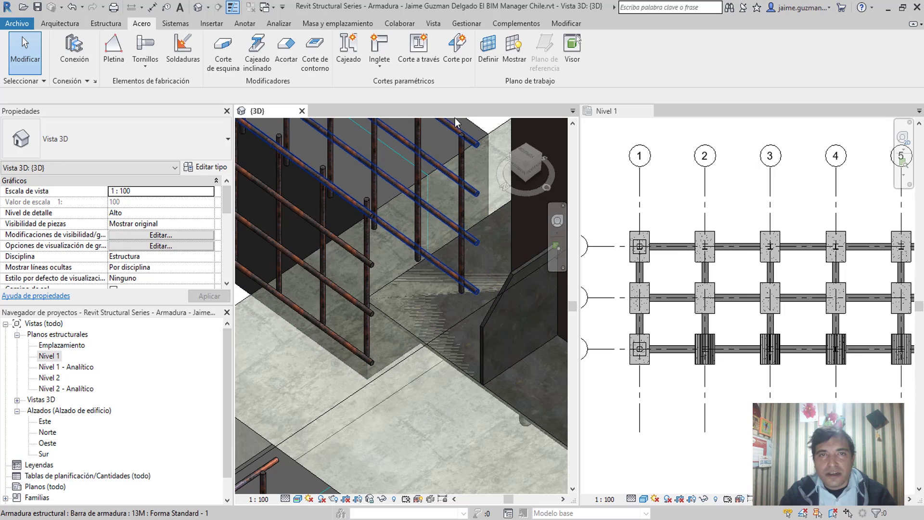
# Step: Mirror the stiffener plate across the grid line in the Nivel 1 plan to the column's other side
pyautogui.scroll(-3, 461, 180)
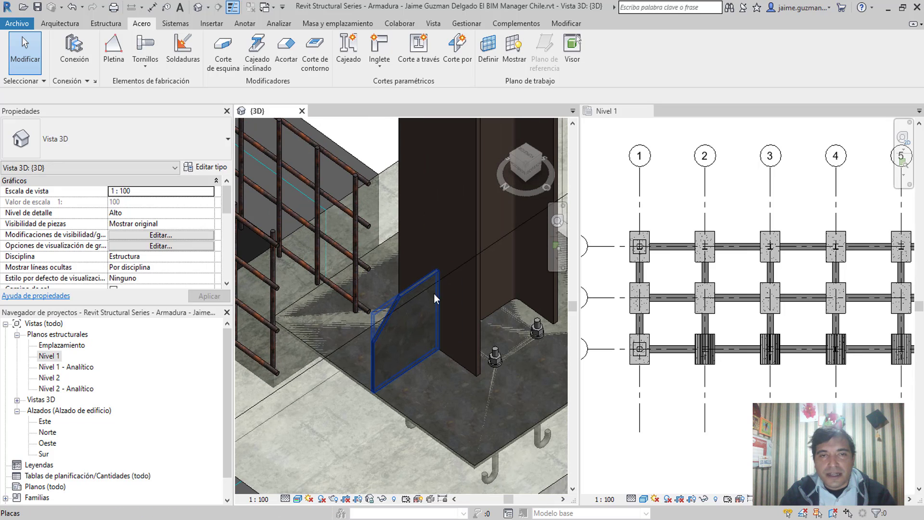
pyautogui.click(434, 293)
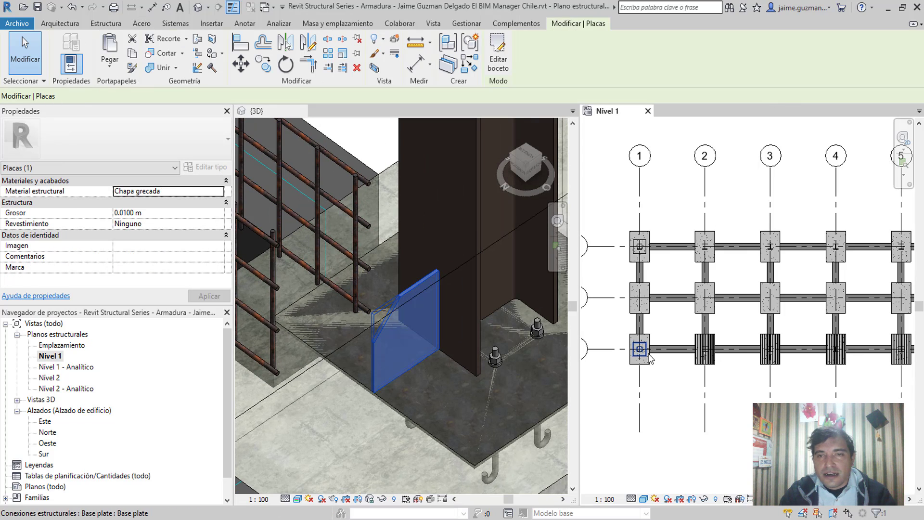
pyautogui.moveTo(689, 347); pyautogui.dragTo(694, 343, button='middle')
pyautogui.scroll(5, 647, 345)
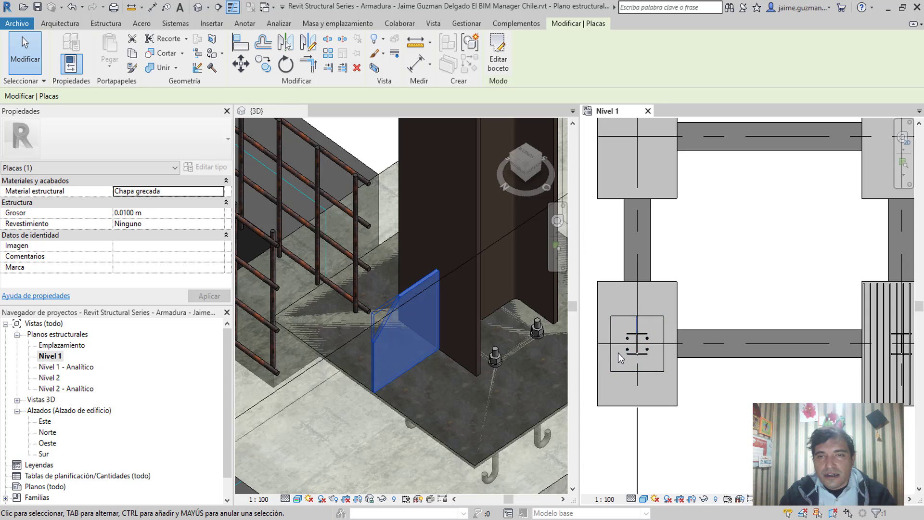
pyautogui.moveTo(732, 308); pyautogui.dragTo(774, 245, button='middle')
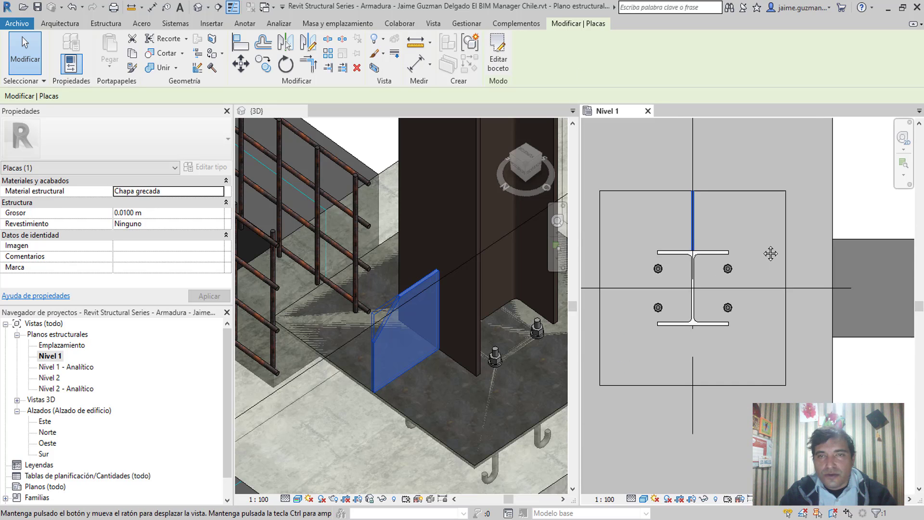
pyautogui.click(312, 48)
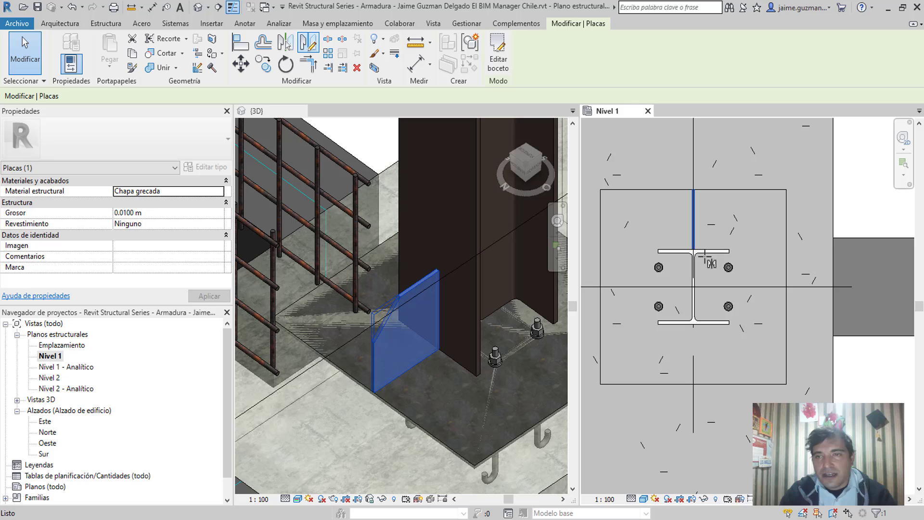
pyautogui.click(785, 289)
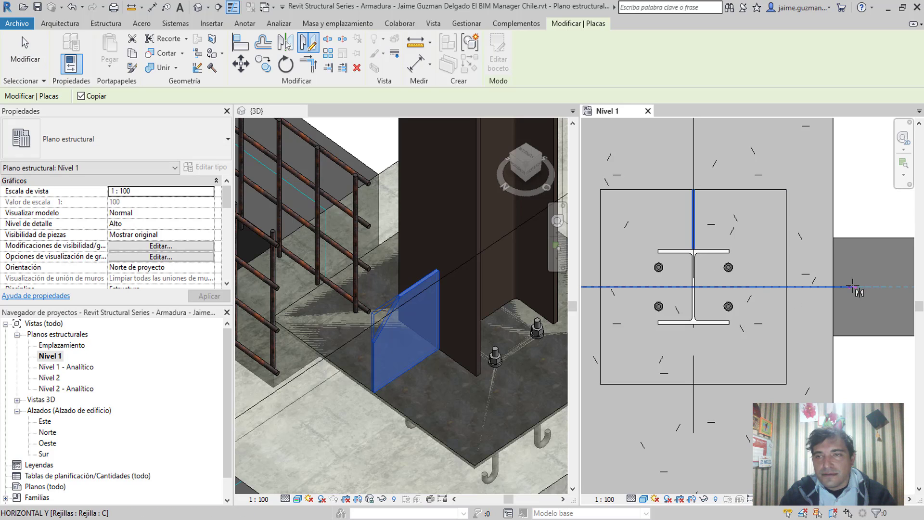
pyautogui.click(853, 288)
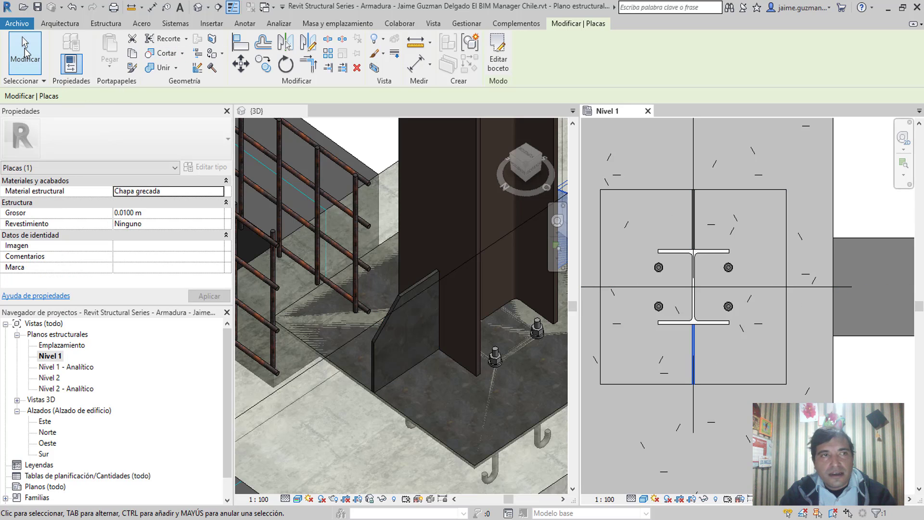
pyautogui.click(25, 52)
pyautogui.scroll(-5, 441, 322)
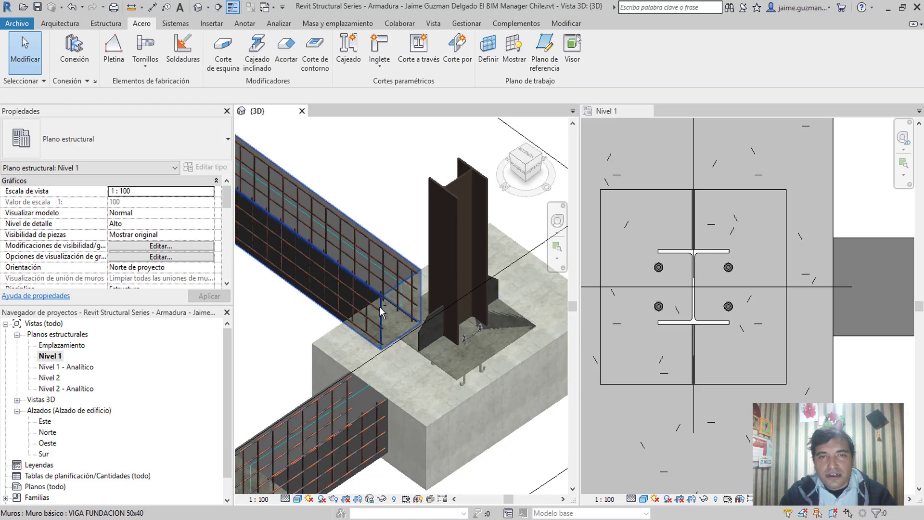
# Step: Select the UC305x305x97 column's Base plate connection in the 3D view
pyautogui.moveTo(380, 308)
pyautogui.keyDown('shift'); pyautogui.mouseDown(button='middle')
pyautogui.moveTo(454, 331)
pyautogui.moveTo(413, 362)
pyautogui.mouseUp(button='middle'); pyautogui.keyUp('shift')
pyautogui.scroll(5, 455, 331)
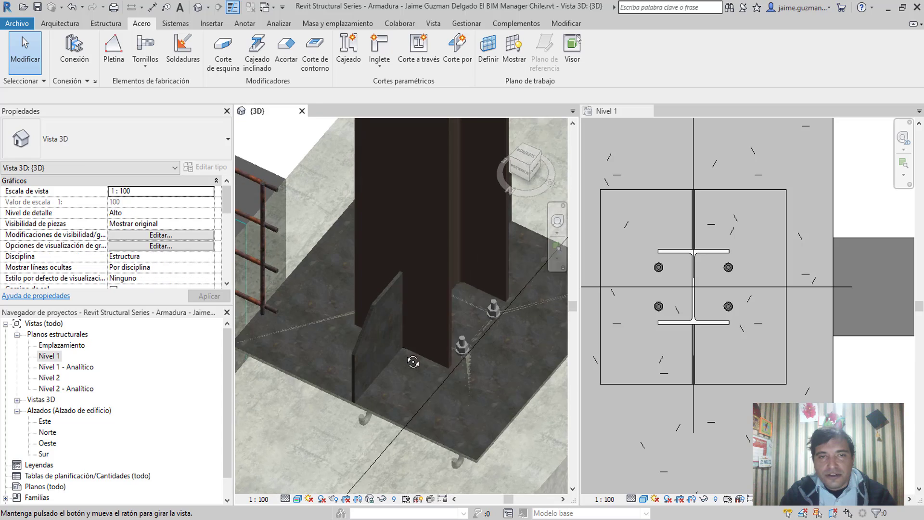
pyautogui.scroll(-5, 413, 362)
pyautogui.scroll(-3, 413, 362)
pyautogui.moveTo(250, 212); pyautogui.dragTo(324, 222, button='middle')
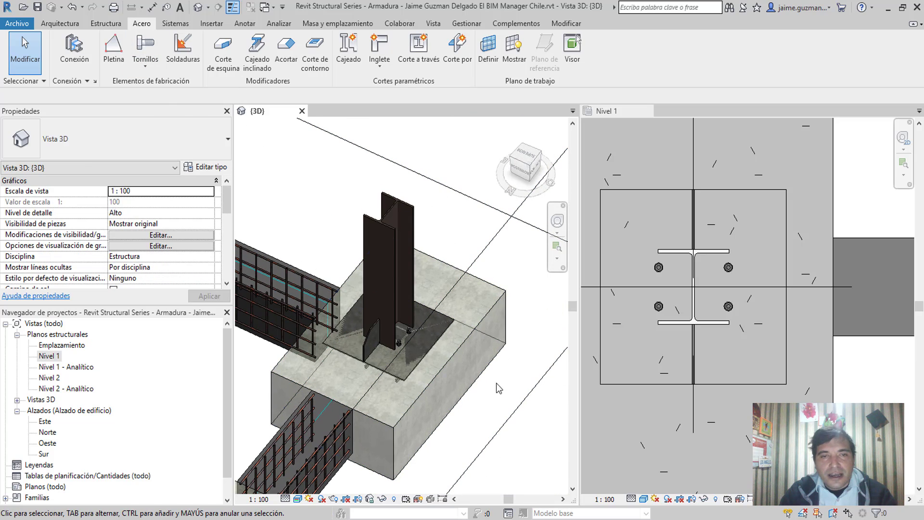
pyautogui.click(415, 375)
pyautogui.scroll(4, 415, 375)
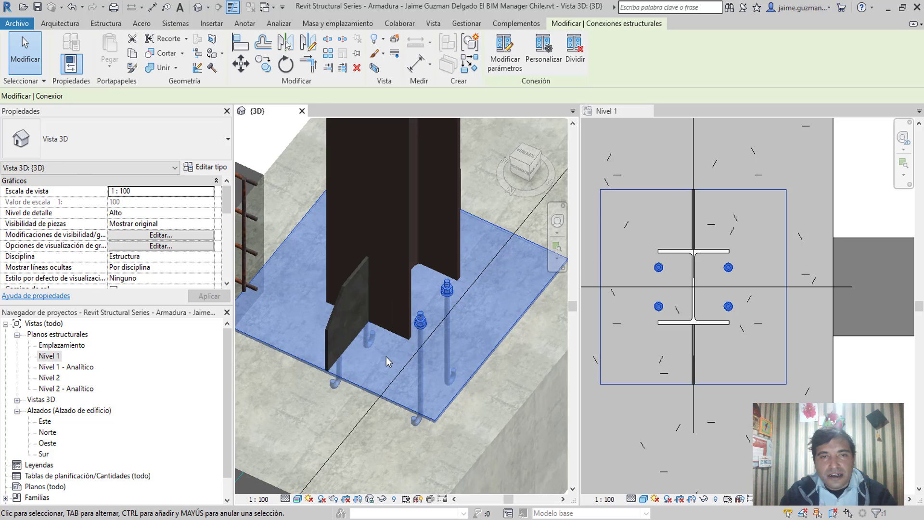
pyautogui.moveTo(385, 347)
pyautogui.keyDown('shift'); pyautogui.mouseDown(button='middle')
pyautogui.moveTo(297, 292)
pyautogui.moveTo(380, 346)
pyautogui.mouseUp(button='middle'); pyautogui.keyUp('shift')
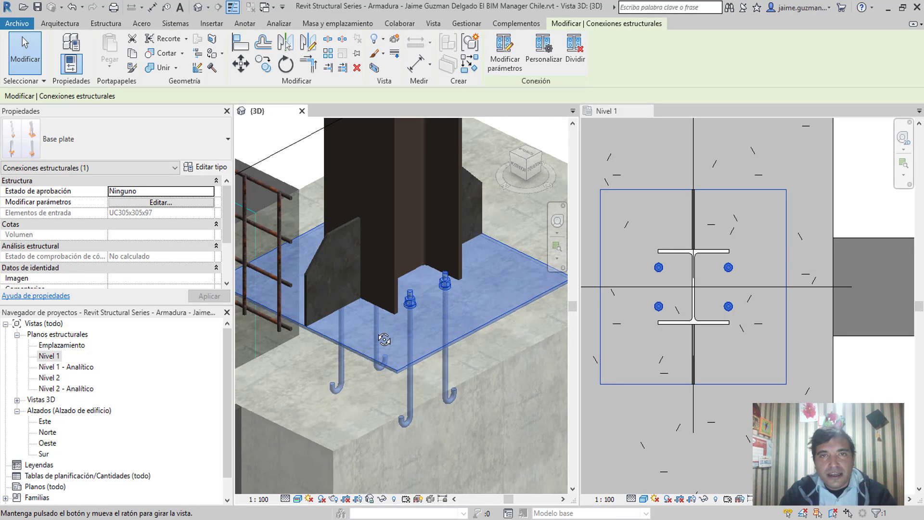
pyautogui.moveTo(445, 245)
pyautogui.keyDown('shift'); pyautogui.mouseDown(button='middle')
pyautogui.moveTo(390, 340)
pyautogui.moveTo(457, 270)
pyautogui.mouseUp(button='middle'); pyautogui.keyUp('shift')
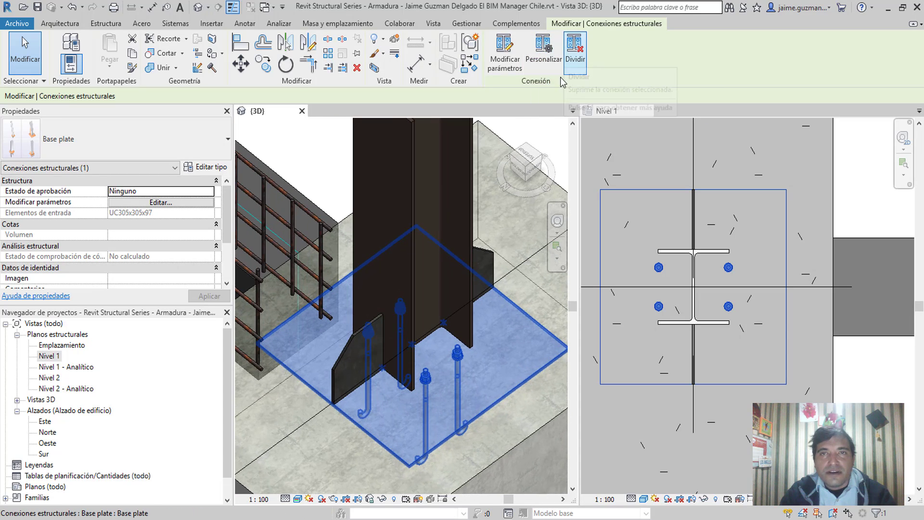
# Step: Customise the base plate as a connection named CONEXION PLACA BASE plus the user's name
pyautogui.click(552, 66)
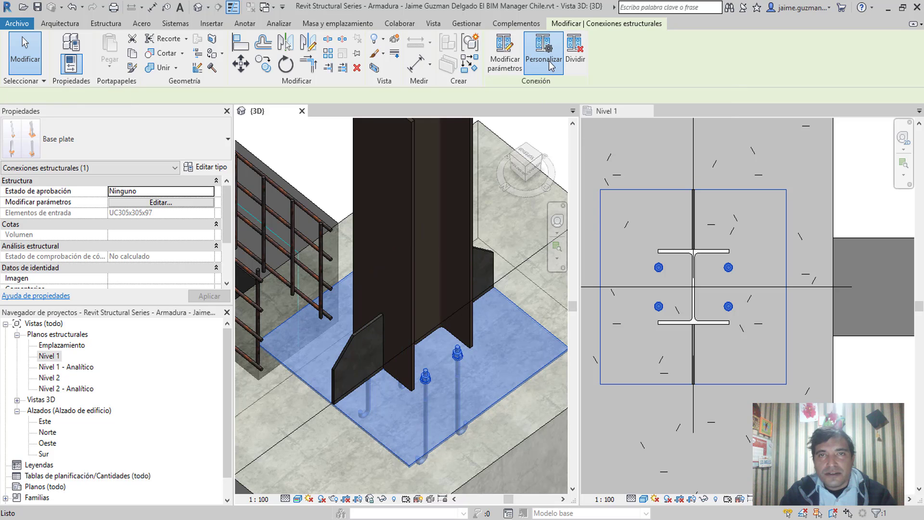
pyautogui.moveTo(455, 219); pyautogui.dragTo(694, 171)
pyautogui.write('CONEXION PLACA BASE JAIM')
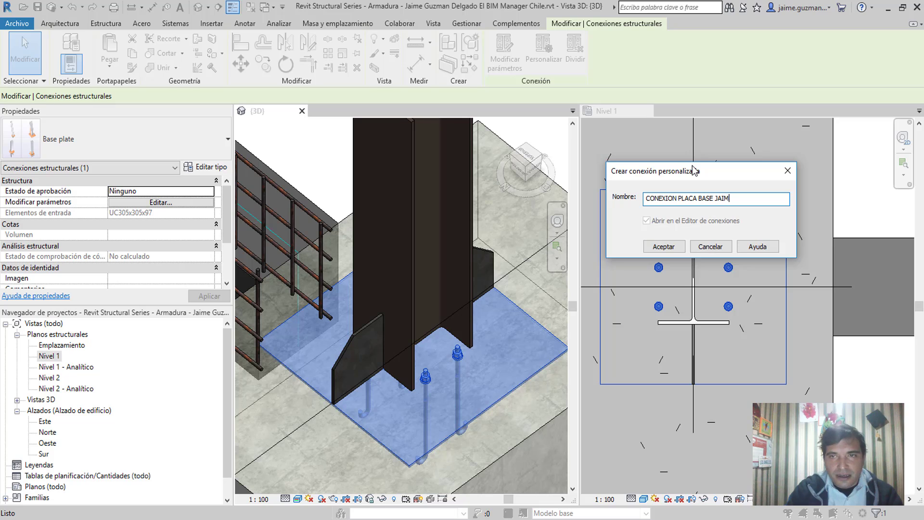
pyautogui.write('E')
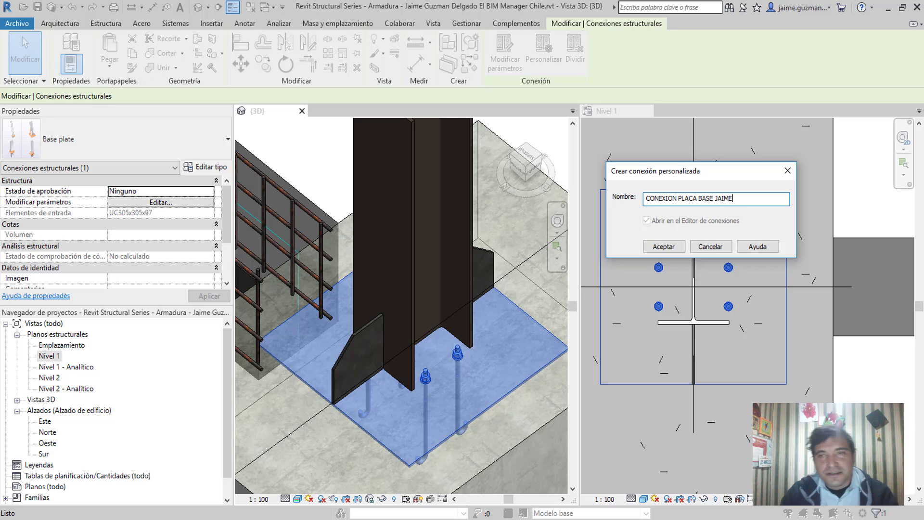
pyautogui.click(665, 245)
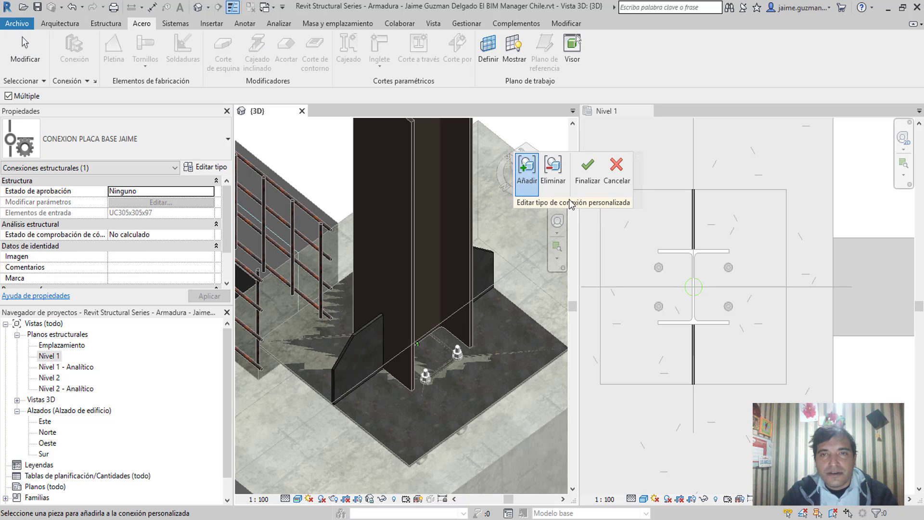
pyautogui.moveTo(516, 427); pyautogui.dragTo(313, 284)
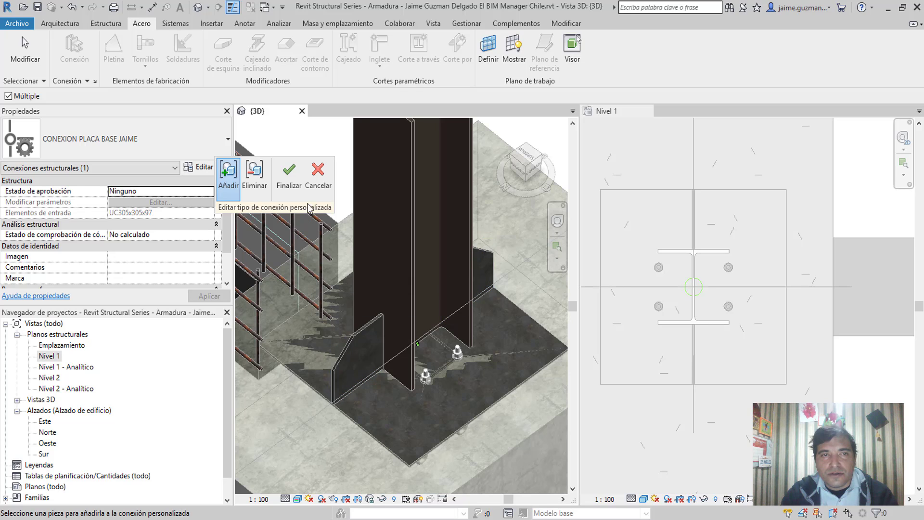
pyautogui.click(289, 178)
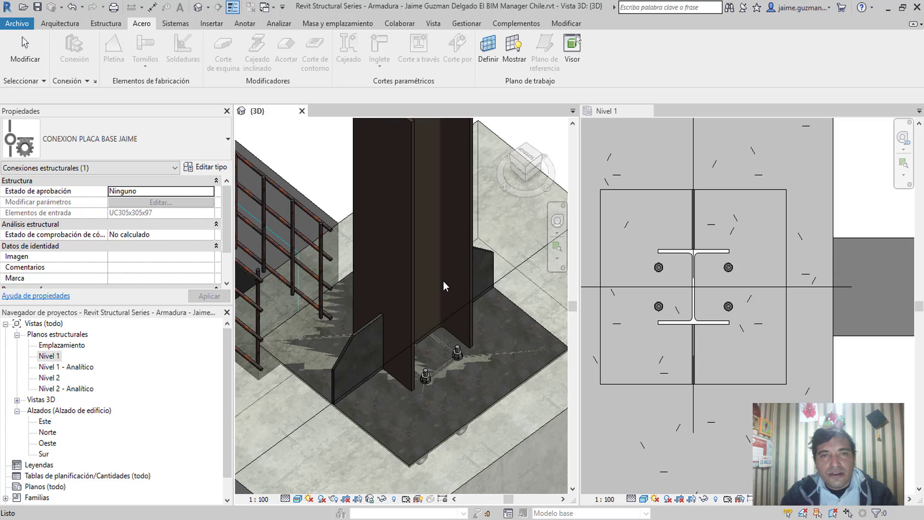
pyautogui.press('Escape')
pyautogui.moveTo(449, 373)
pyautogui.keyDown('shift'); pyautogui.mouseDown(button='middle')
pyautogui.moveTo(386, 284)
pyautogui.moveTo(461, 340)
pyautogui.mouseUp(button='middle'); pyautogui.keyUp('shift')
pyautogui.scroll(3, 387, 284)
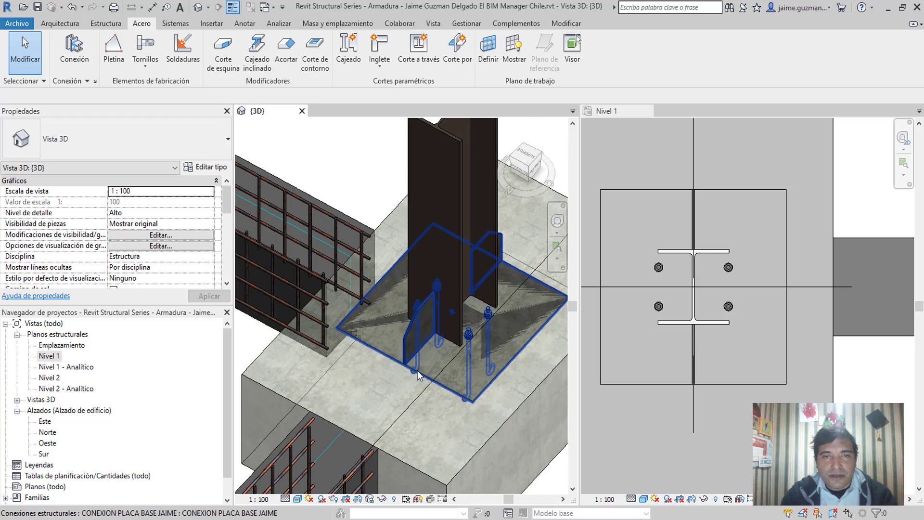
pyautogui.scroll(-5, 410, 343)
pyautogui.moveTo(410, 343); pyautogui.dragTo(509, 254, button='middle')
pyautogui.scroll(5, 342, 436)
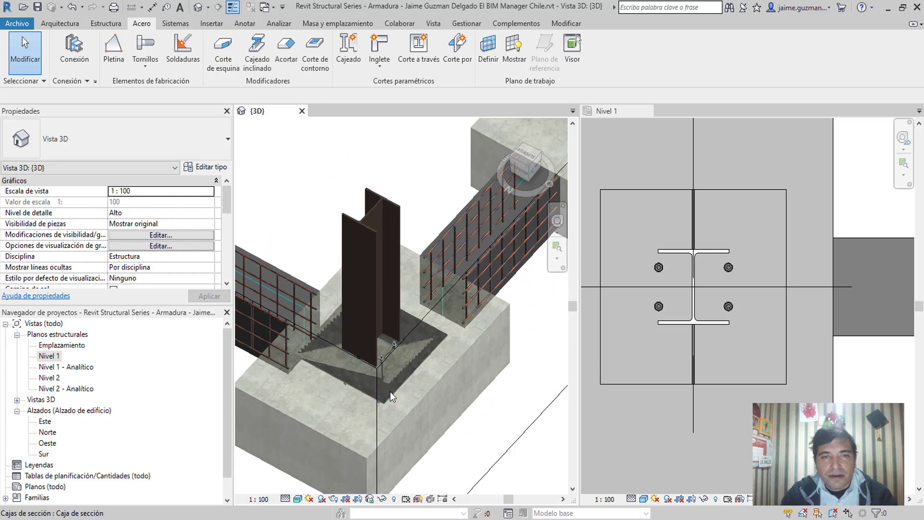
pyautogui.scroll(-1, 427, 329)
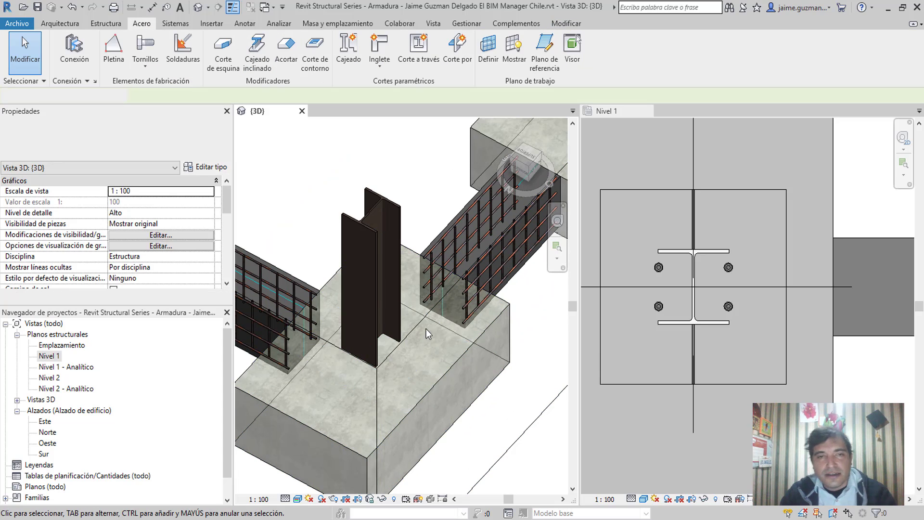
pyautogui.scroll(-2, 419, 323)
pyautogui.scroll(-2, 410, 317)
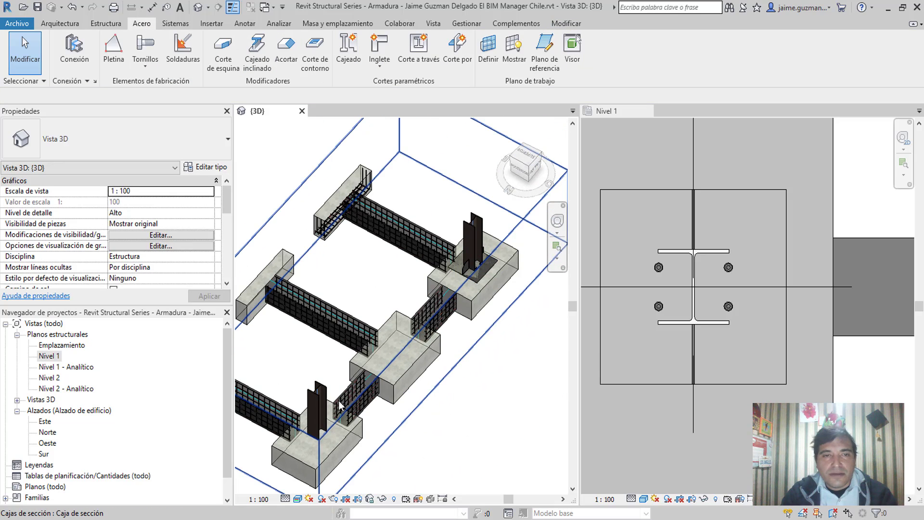
pyautogui.scroll(3, 338, 410)
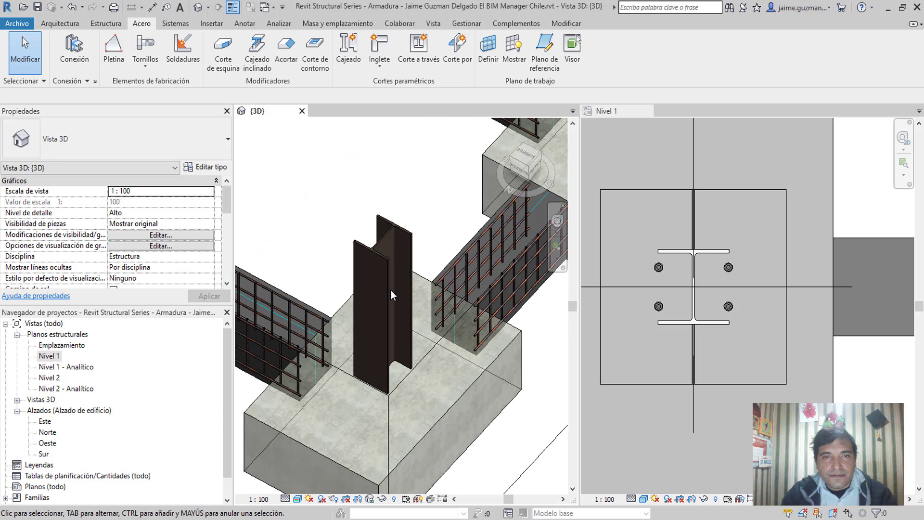
pyautogui.scroll(-3, 391, 290)
pyautogui.scroll(2, 370, 325)
pyautogui.scroll(-2, 453, 351)
pyautogui.scroll(2, 464, 206)
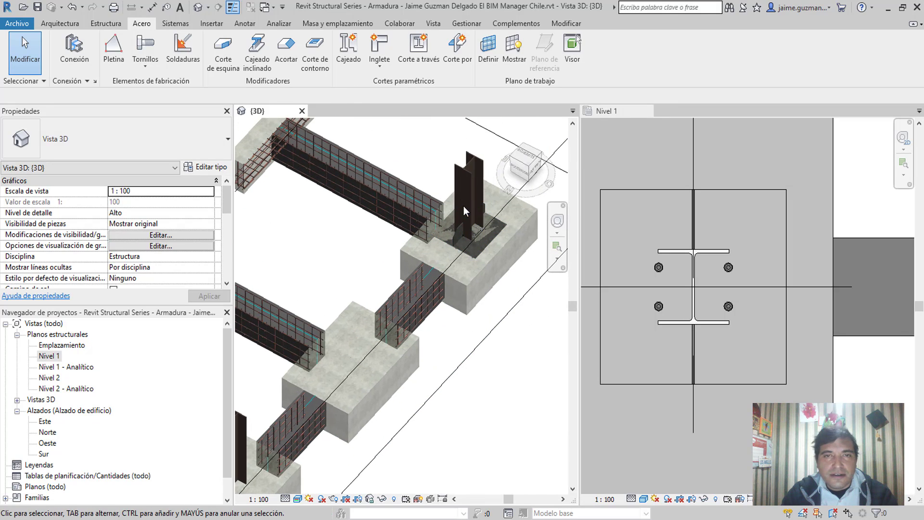
pyautogui.click(480, 258)
pyautogui.scroll(-2, 720, 289)
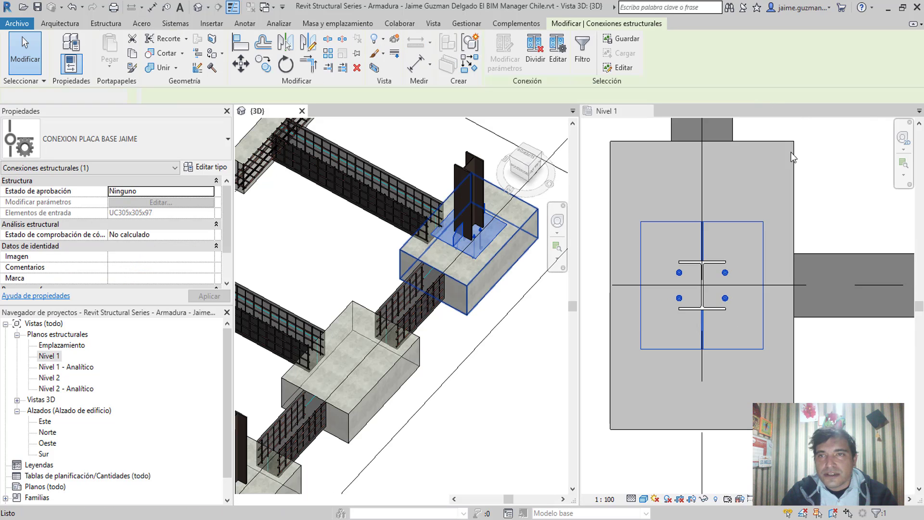
pyautogui.click(827, 149)
pyautogui.moveTo(700, 202); pyautogui.dragTo(722, 323, button='middle')
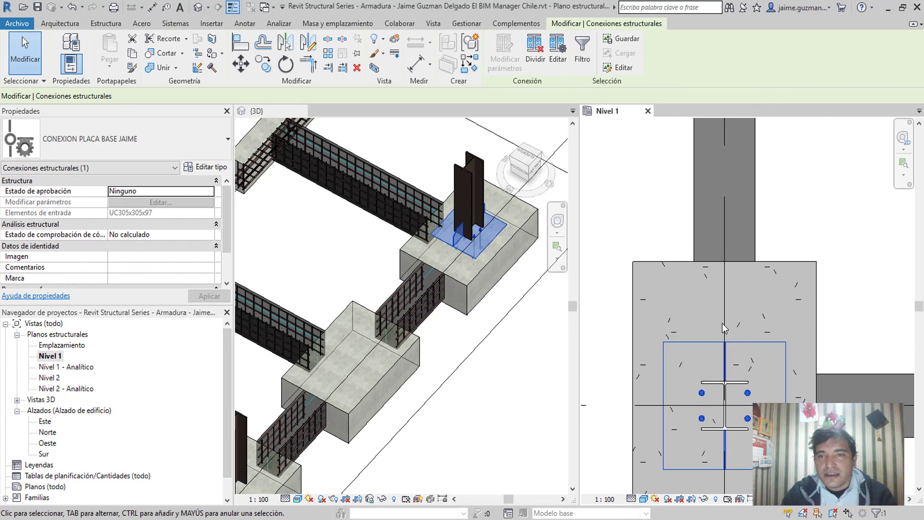
pyautogui.scroll(-2, 722, 322)
pyautogui.click(262, 62)
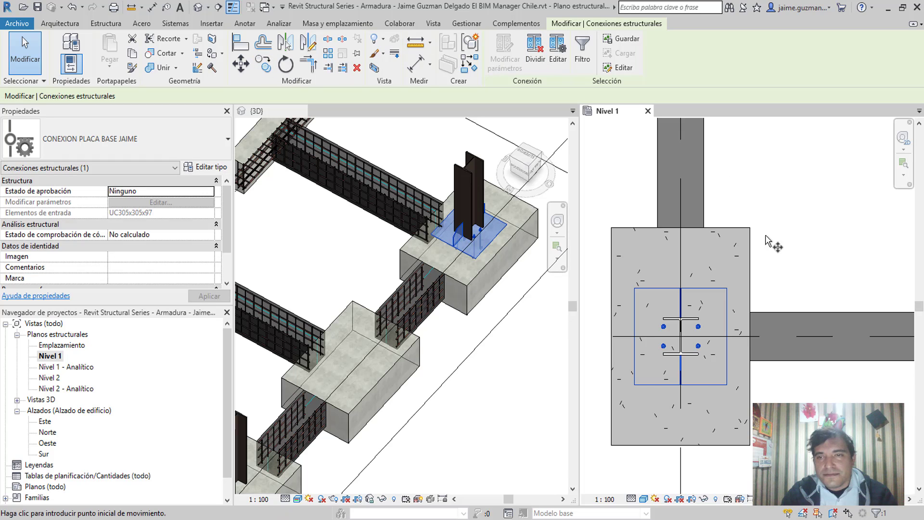
pyautogui.click(774, 332)
pyautogui.scroll(-1, 780, 176)
pyautogui.scroll(-2, 780, 182)
pyautogui.moveTo(780, 182); pyautogui.dragTo(780, 347, button='middle')
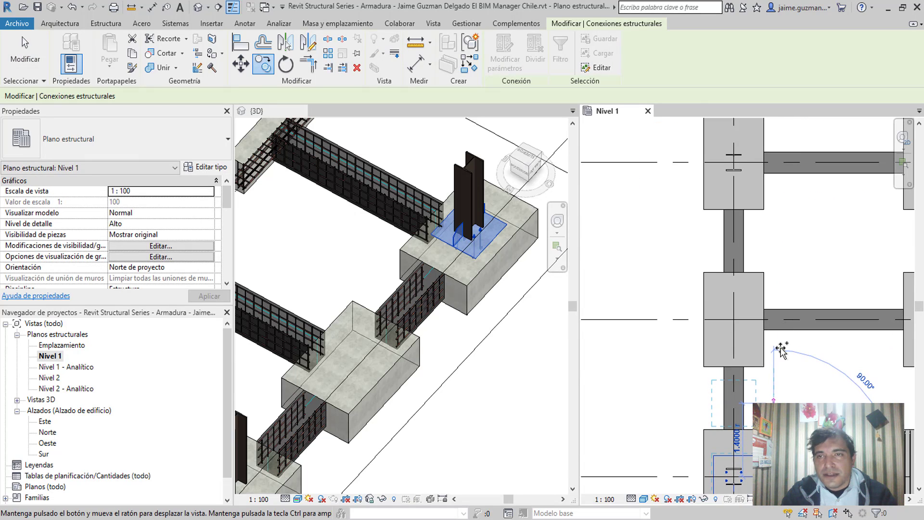
pyautogui.click(774, 171)
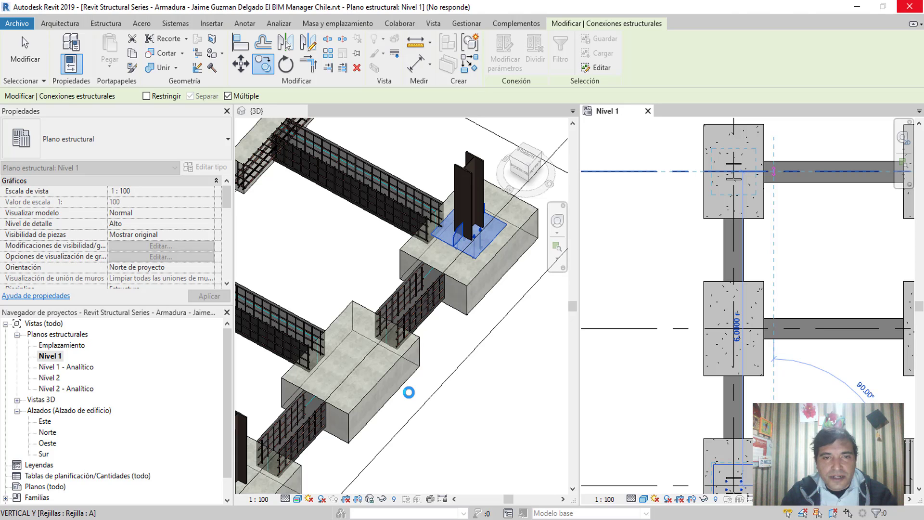
pyautogui.click(561, 316)
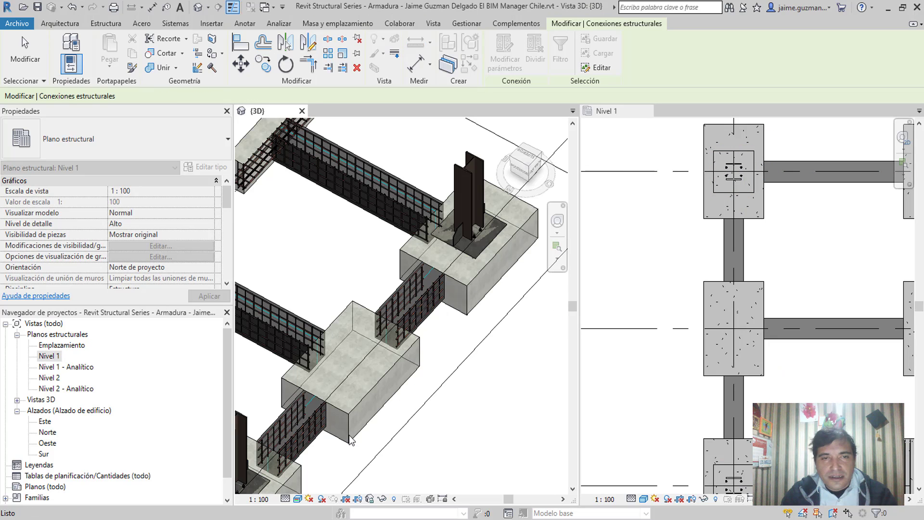
pyautogui.scroll(3, 374, 388)
pyautogui.scroll(3, 301, 418)
pyautogui.scroll(2, 311, 412)
pyautogui.scroll(-2, 311, 412)
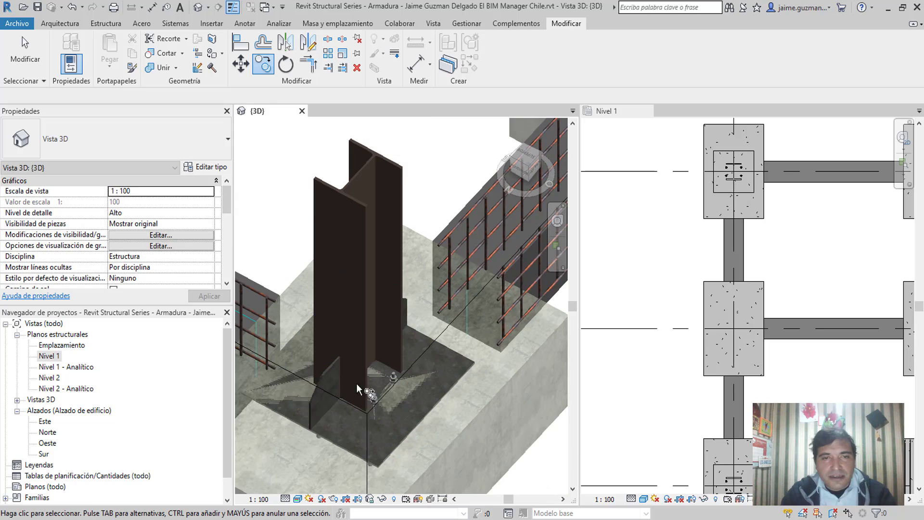
pyautogui.click(435, 403)
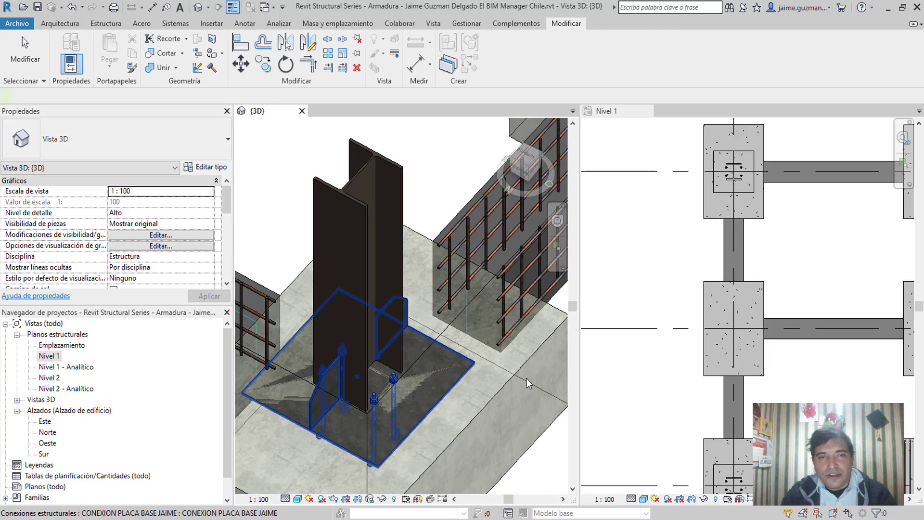
pyautogui.press('Delete')
pyautogui.scroll(-3, 404, 331)
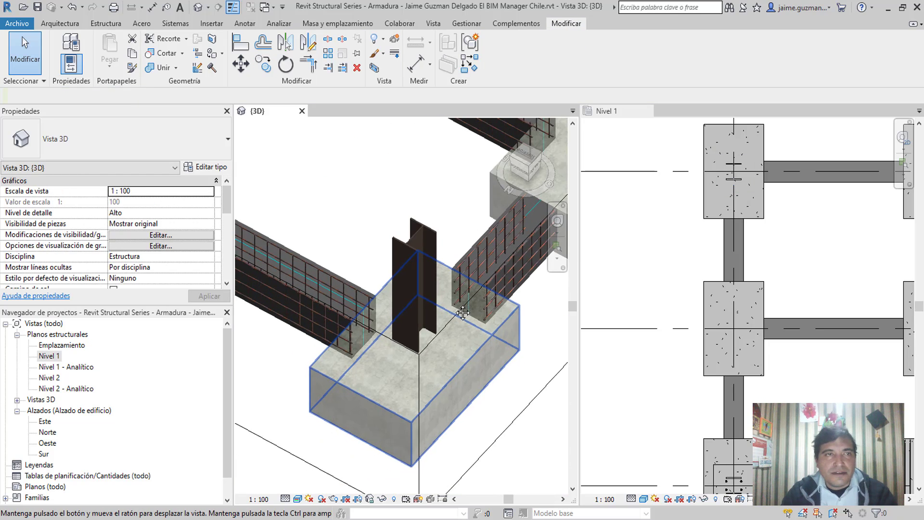
pyautogui.scroll(-2, 405, 330)
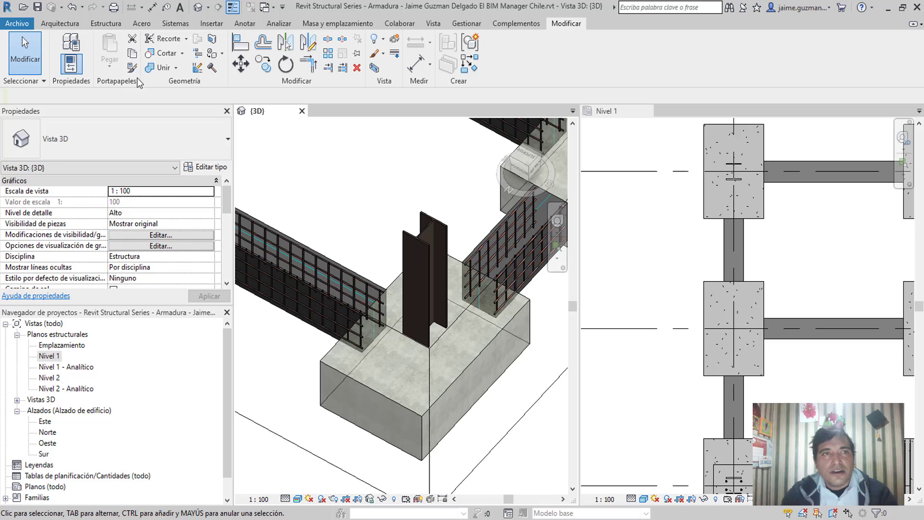
pyautogui.click(141, 24)
# Step: Start a steel connection and choose the CONEXION PLACA BASE JAIME connection type
pyautogui.click(75, 65)
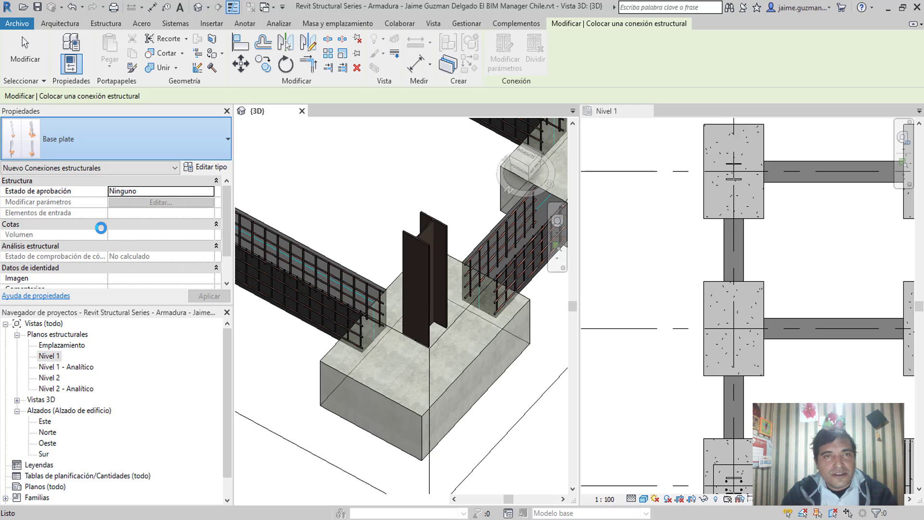
pyautogui.click(101, 140)
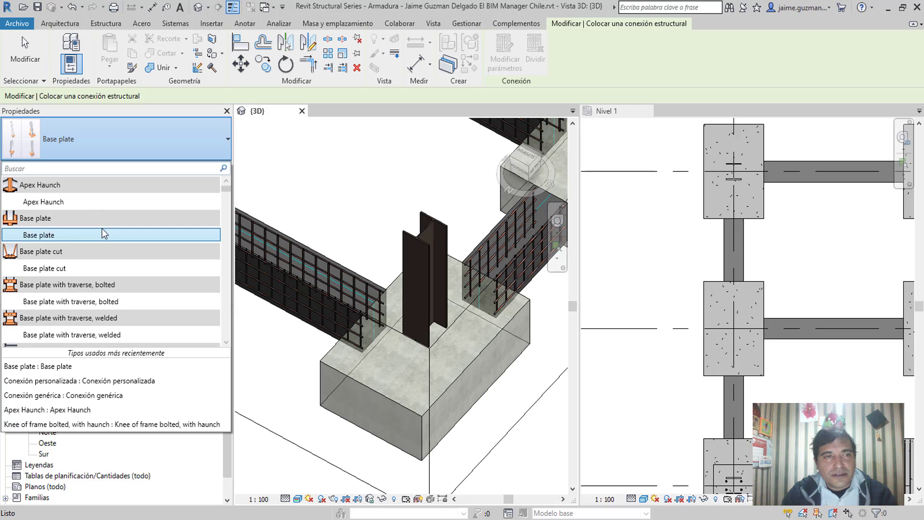
pyautogui.scroll(-2, 154, 274)
pyautogui.scroll(-2, 155, 275)
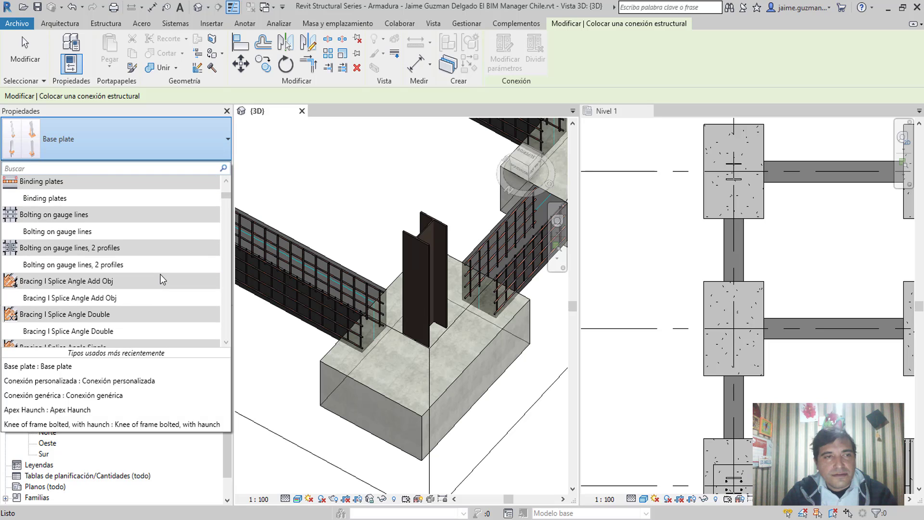
pyautogui.scroll(-2, 155, 274)
pyautogui.scroll(-2, 158, 275)
pyautogui.scroll(-2, 55, 278)
pyautogui.scroll(1, 73, 235)
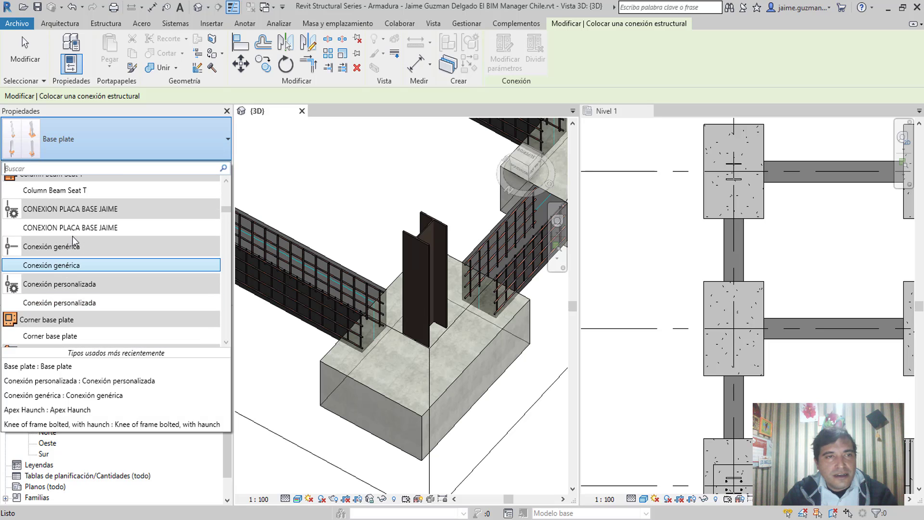
pyautogui.click(99, 227)
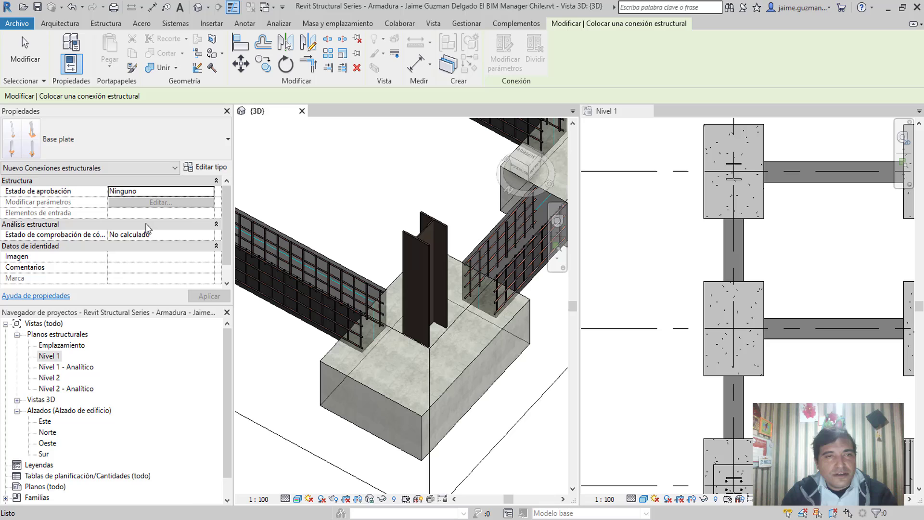
# Step: Apply the connection to the bare steel column on the footing and finish the selection
pyautogui.click(429, 315)
pyautogui.rightClick(390, 311)
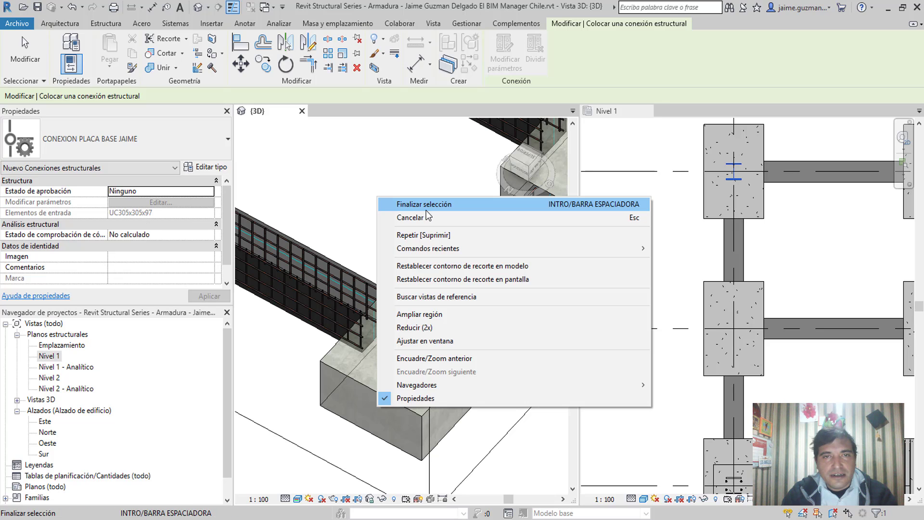
pyautogui.click(426, 210)
pyautogui.click(425, 316)
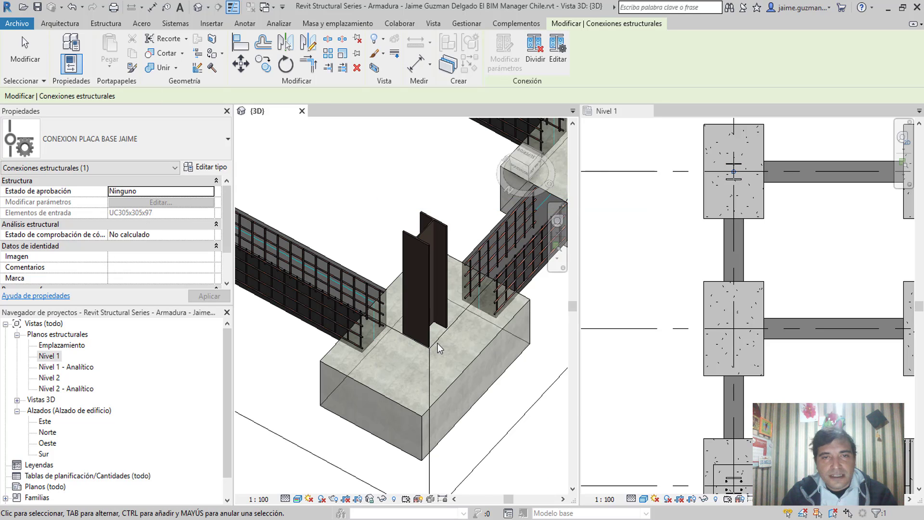
# Step: Orbit and zoom around the column to inspect the new base plate and anchor bolts
pyautogui.scroll(3, 437, 343)
pyautogui.moveTo(433, 341)
pyautogui.keyDown('shift'); pyautogui.mouseDown(button='middle')
pyautogui.moveTo(421, 319)
pyautogui.moveTo(393, 325)
pyautogui.mouseUp(button='middle'); pyautogui.keyUp('shift')
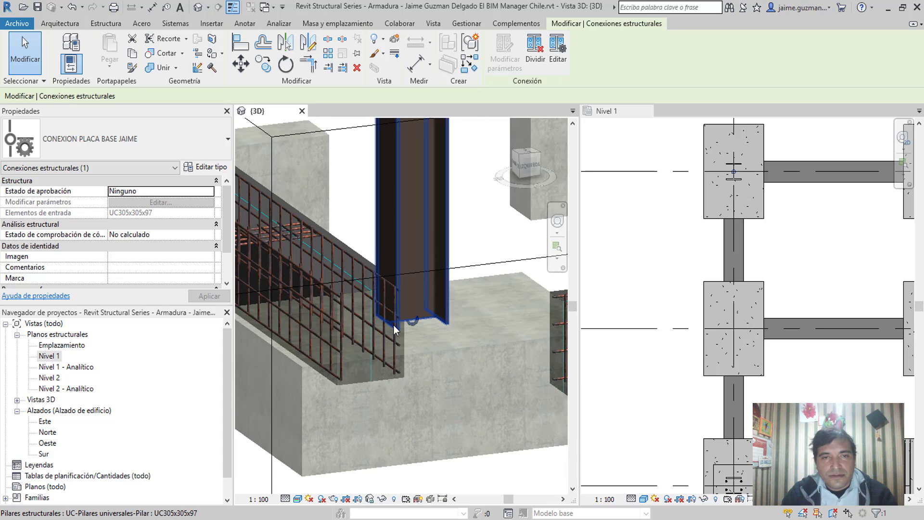
pyautogui.scroll(-2, 385, 316)
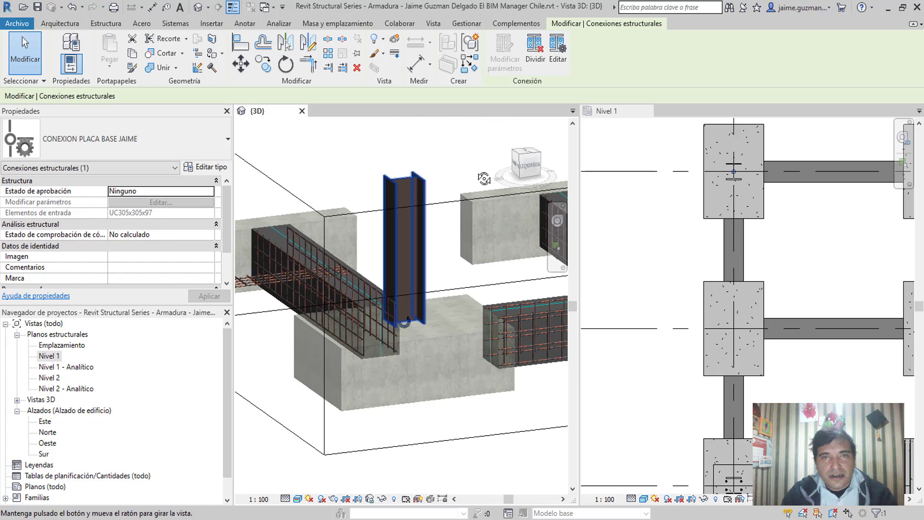
pyautogui.keyDown('shift'); pyautogui.moveTo(414, 341); pyautogui.dragTo(354, 320, button='middle'); pyautogui.keyUp('shift')
pyautogui.scroll(3, 415, 346)
pyautogui.scroll(2, 419, 333)
pyautogui.scroll(-2, 340, 343)
pyautogui.scroll(-2, 401, 334)
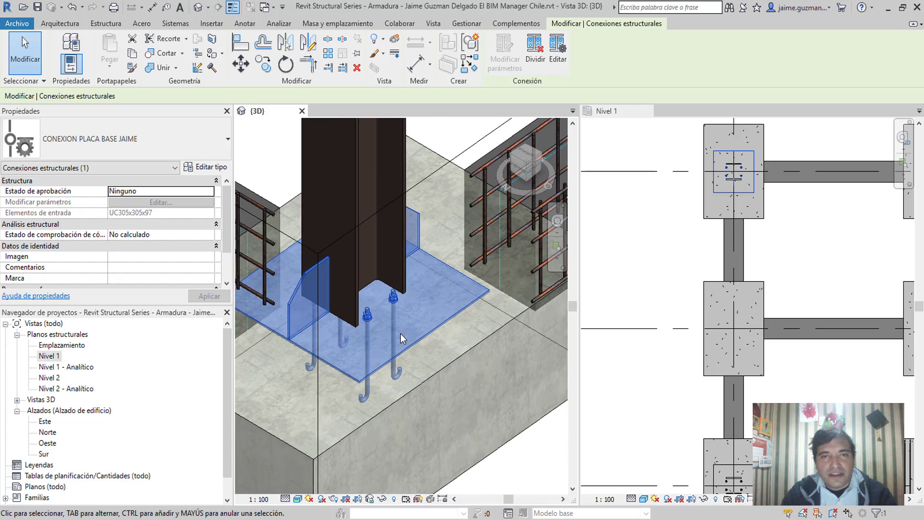
pyautogui.scroll(-2, 401, 333)
pyautogui.scroll(-1, 442, 351)
pyautogui.scroll(-2, 441, 351)
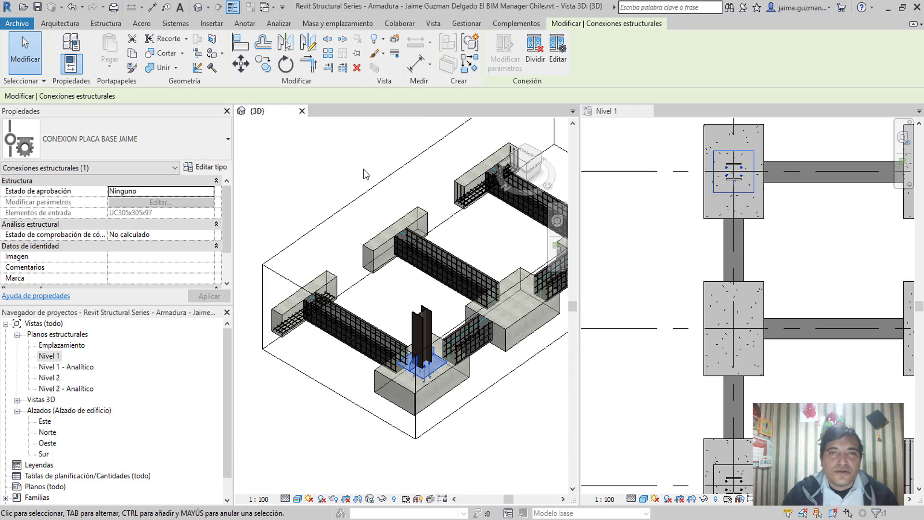
# Step: Deselect the new connection, recentre the foundation model, and make Nivel 1 the active view
pyautogui.click(363, 169)
pyautogui.scroll(-1, 484, 374)
pyautogui.moveTo(484, 374); pyautogui.dragTo(464, 396, button='middle')
pyautogui.click(464, 396)
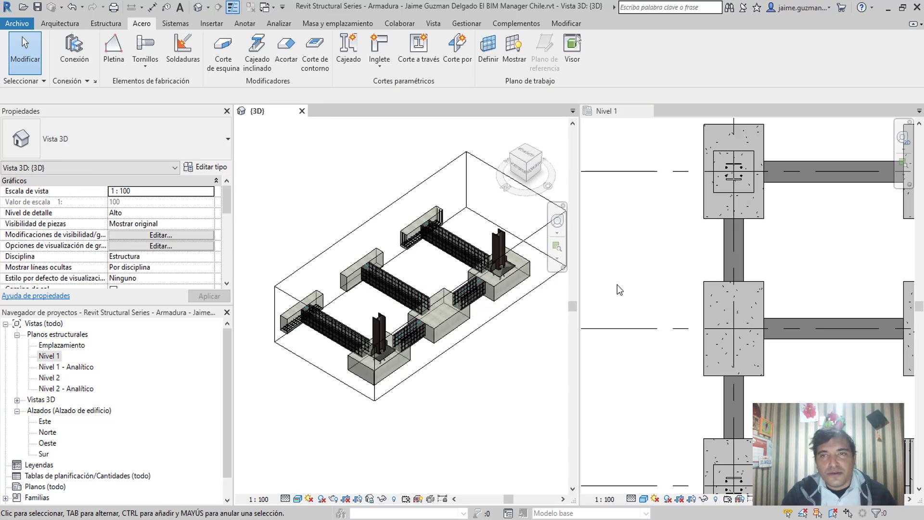
# Step: Zoom out and pan the Nivel 1 plan until grids 1–6 and rows A–C are visible
pyautogui.scroll(-2, 663, 293)
pyautogui.scroll(-3, 662, 293)
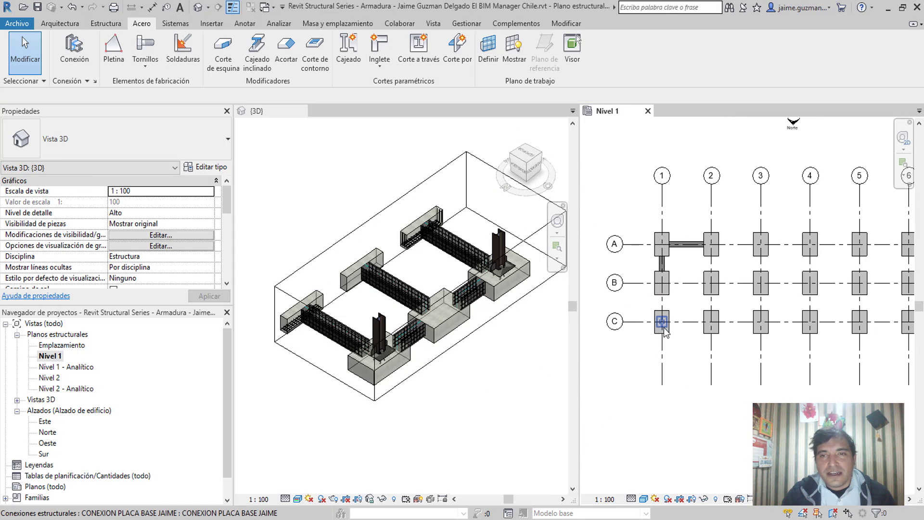
pyautogui.moveTo(684, 388); pyautogui.dragTo(651, 414, button='middle')
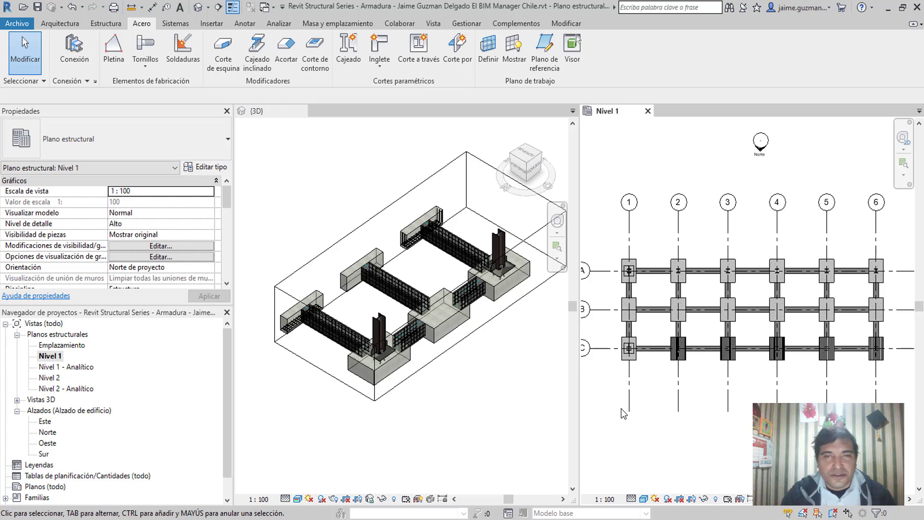